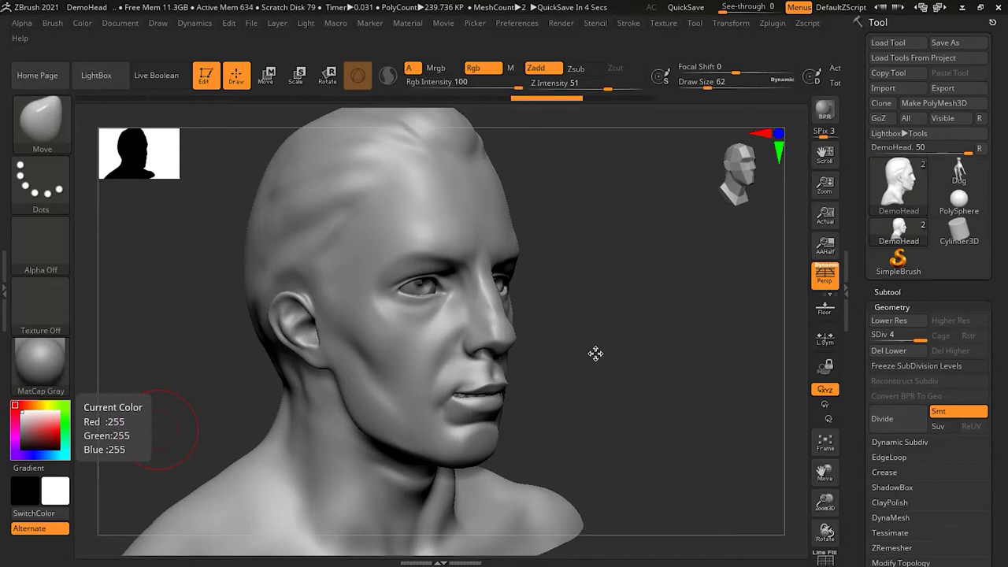
# Step: Switch the sculpting brush from Move to Standard
pyautogui.moveTo(611, 330); pyautogui.dragTo(590, 337)
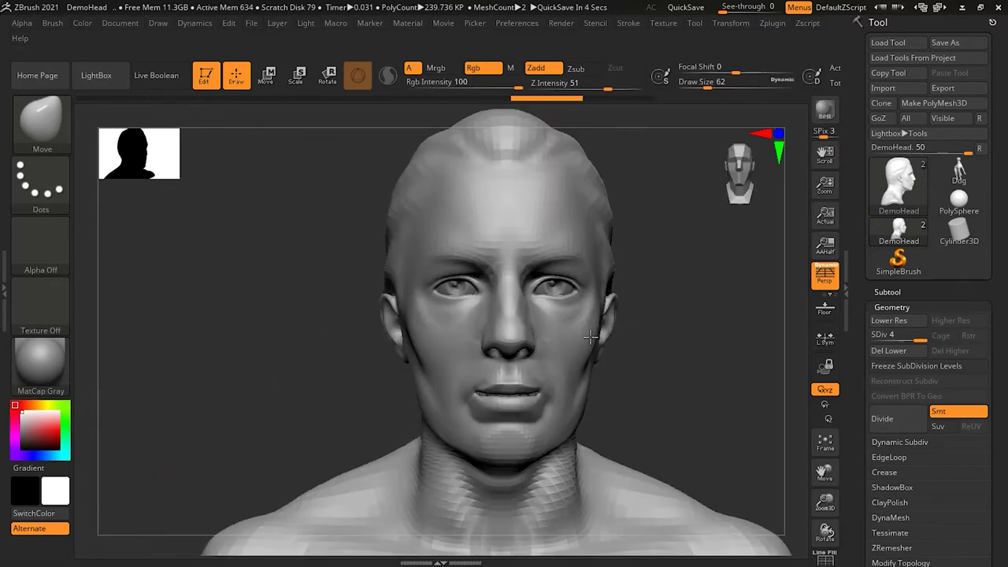
pyautogui.moveTo(317, 347); pyautogui.dragTo(694, 338)
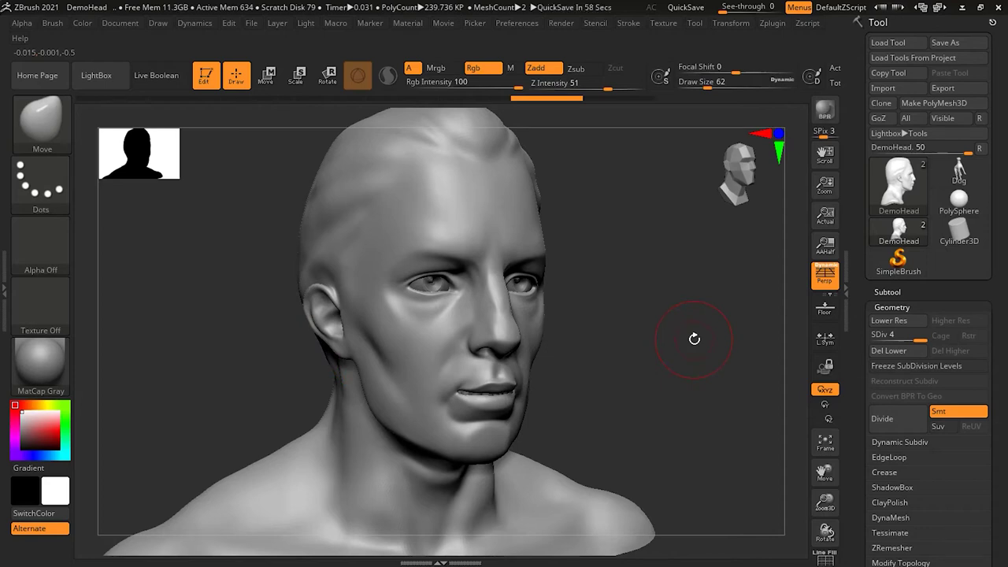
pyautogui.moveTo(645, 346)
pyautogui.mouseDown()
pyautogui.moveTo(259, 353)
pyautogui.moveTo(679, 354)
pyautogui.moveTo(656, 356)
pyautogui.moveTo(668, 354)
pyautogui.mouseUp()
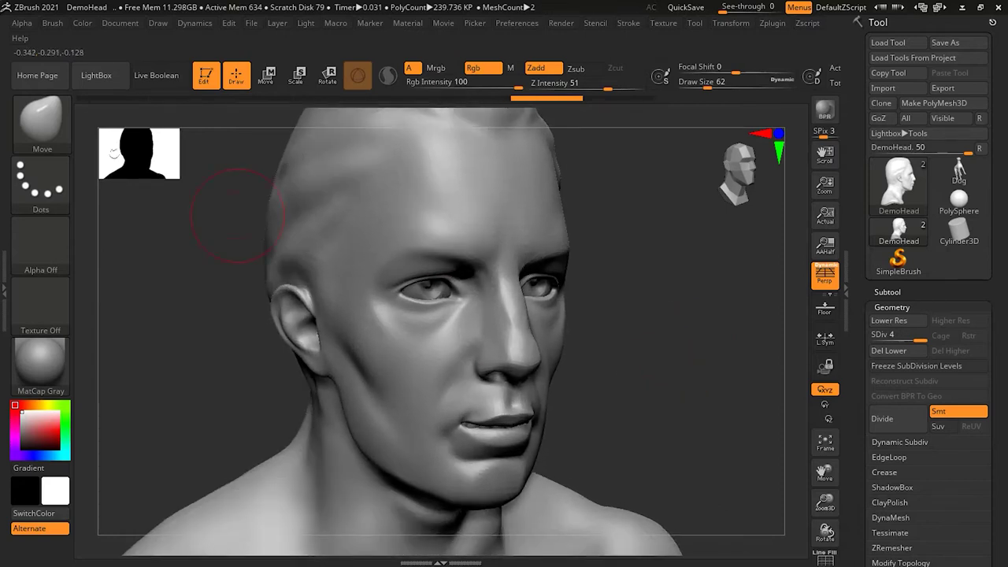
pyautogui.click(49, 120)
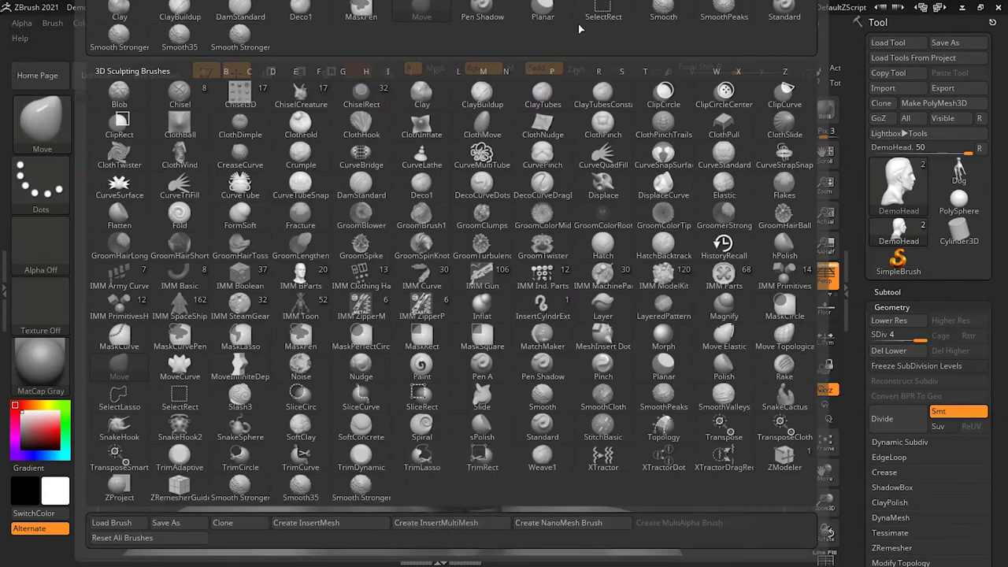
pyautogui.click(783, 9)
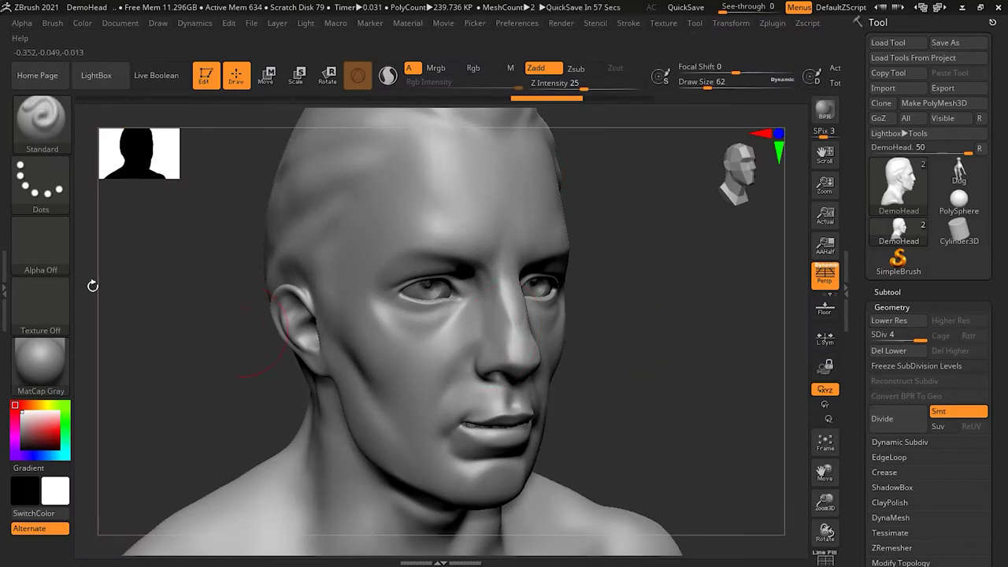
# Step: Load the concentric-ring Alpha 17 into the brush and reduce the draw size to 38
pyautogui.click(44, 240)
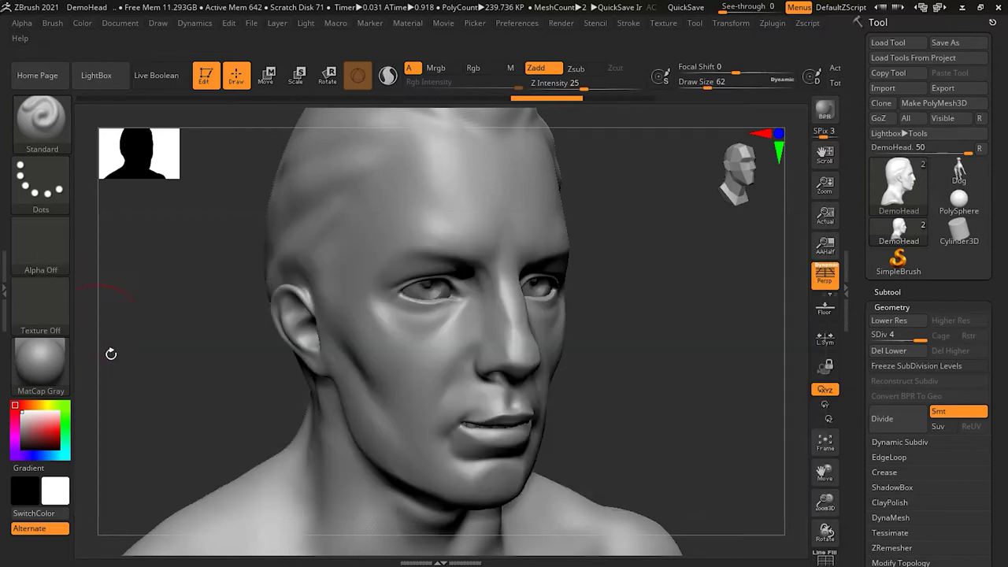
pyautogui.click(47, 246)
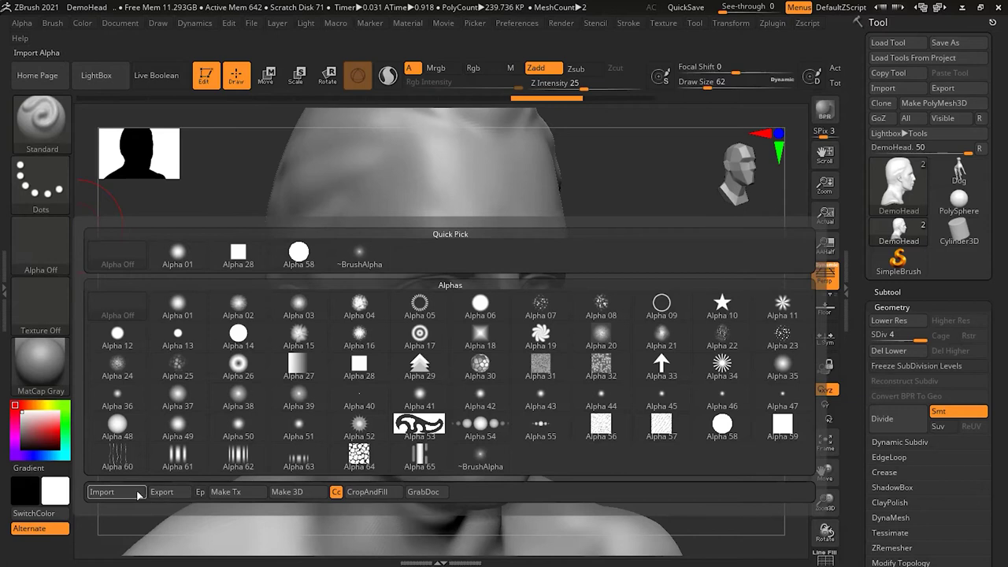
pyautogui.moveTo(228, 433)
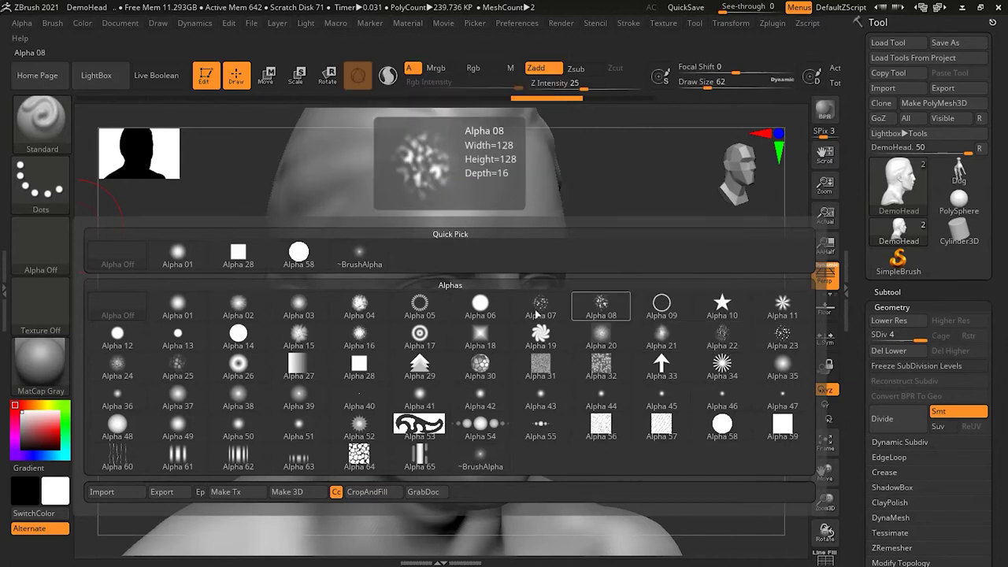
pyautogui.click(419, 337)
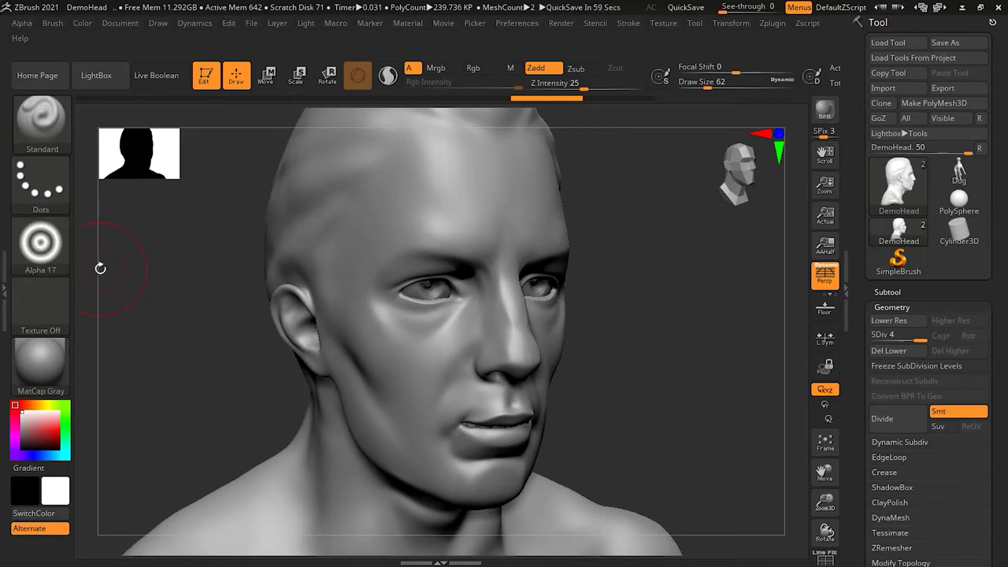
pyautogui.press('[')
pyautogui.press('[')
pyautogui.press('[')
pyautogui.press('[')
pyautogui.press('[')
pyautogui.press('[')
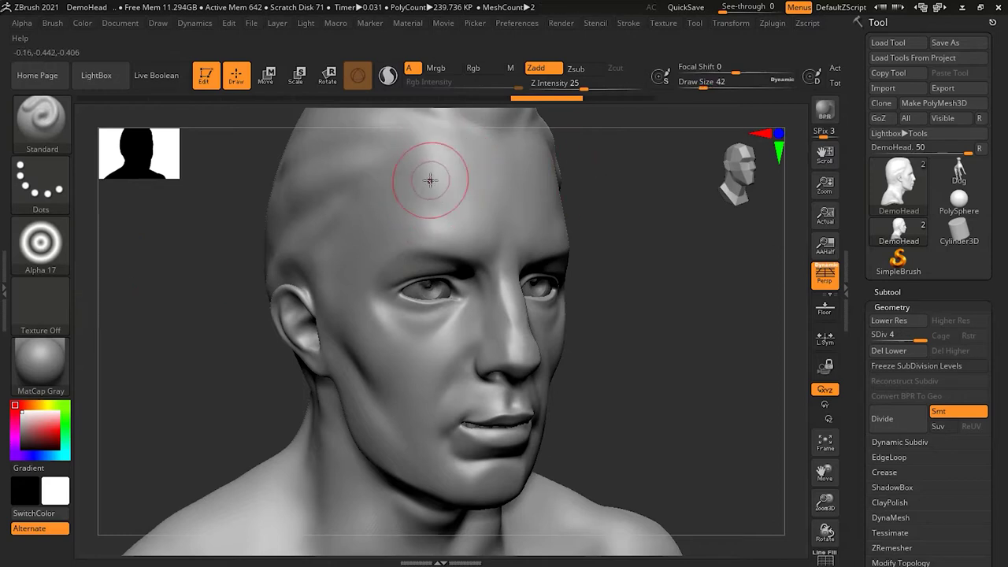
# Step: Try long freehand strokes with the ring alpha over the face, jaw and neck, and revert to the first undo history state
pyautogui.moveTo(481, 176)
pyautogui.mouseDown()
pyautogui.moveTo(375, 215)
pyautogui.moveTo(351, 269)
pyautogui.moveTo(352, 300)
pyautogui.moveTo(383, 358)
pyautogui.moveTo(415, 379)
pyautogui.moveTo(501, 344)
pyautogui.moveTo(508, 296)
pyautogui.moveTo(496, 259)
pyautogui.moveTo(502, 235)
pyautogui.moveTo(531, 215)
pyautogui.moveTo(535, 191)
pyautogui.moveTo(506, 161)
pyautogui.moveTo(446, 149)
pyautogui.moveTo(324, 188)
pyautogui.moveTo(290, 278)
pyautogui.moveTo(415, 462)
pyautogui.moveTo(503, 483)
pyautogui.mouseUp()
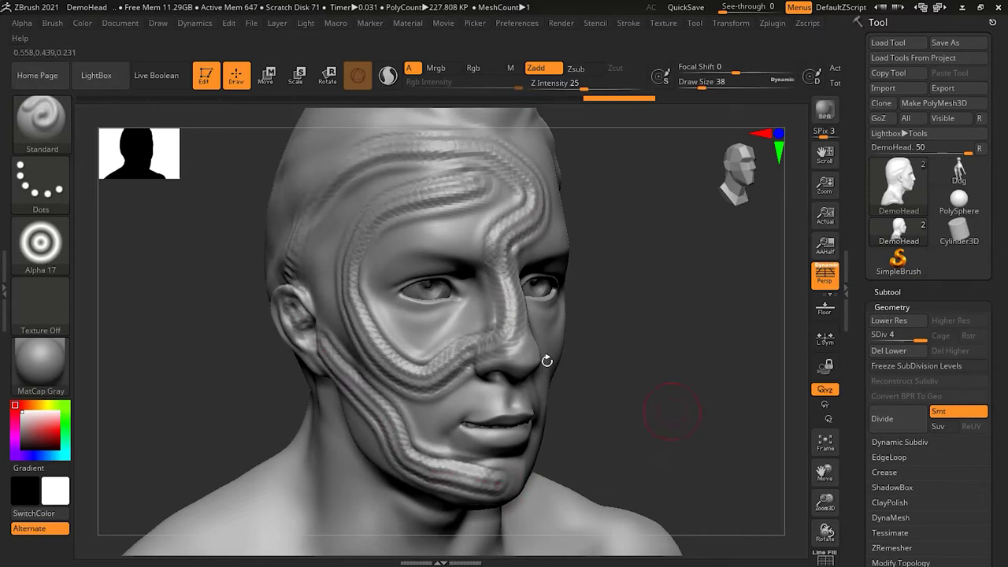
pyautogui.moveTo(630, 349); pyautogui.dragTo(713, 340)
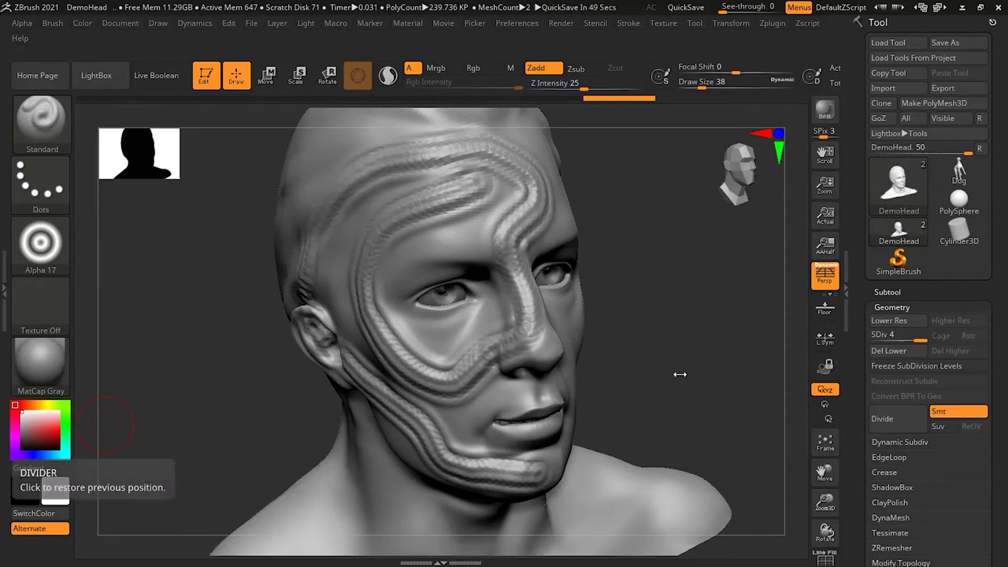
pyautogui.moveTo(681, 371)
pyautogui.mouseDown()
pyautogui.moveTo(656, 382)
pyautogui.moveTo(709, 362)
pyautogui.moveTo(598, 430)
pyautogui.mouseUp()
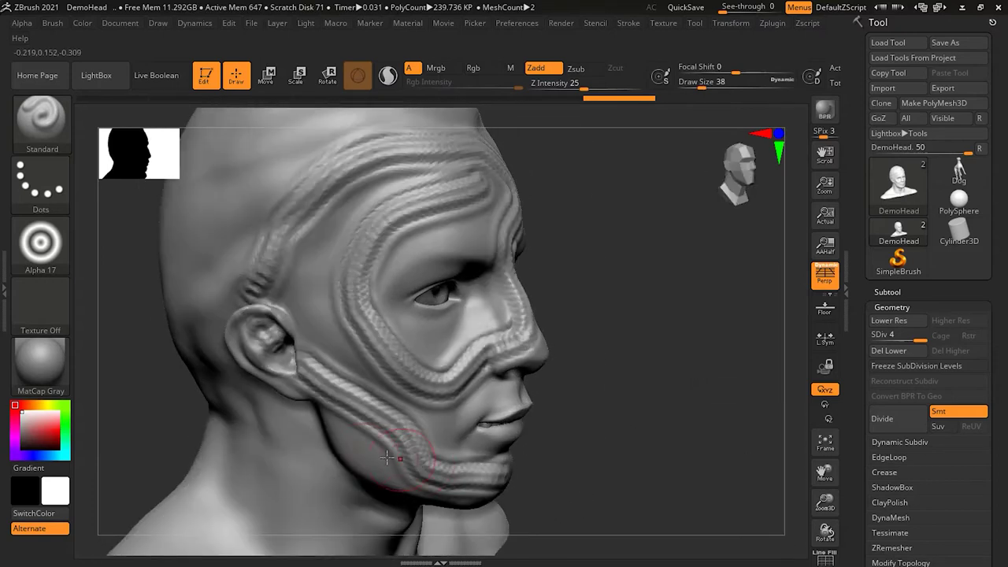
pyautogui.moveTo(237, 505)
pyautogui.mouseDown()
pyautogui.moveTo(271, 491)
pyautogui.moveTo(297, 459)
pyautogui.moveTo(317, 398)
pyautogui.moveTo(318, 323)
pyautogui.moveTo(304, 295)
pyautogui.moveTo(256, 273)
pyautogui.moveTo(209, 207)
pyautogui.moveTo(232, 175)
pyautogui.moveTo(291, 164)
pyautogui.moveTo(355, 206)
pyautogui.moveTo(429, 303)
pyautogui.moveTo(476, 477)
pyautogui.mouseUp()
pyautogui.moveTo(654, 349)
pyautogui.mouseDown()
pyautogui.moveTo(613, 352)
pyautogui.moveTo(601, 387)
pyautogui.moveTo(567, 398)
pyautogui.moveTo(534, 391)
pyautogui.moveTo(573, 334)
pyautogui.moveTo(542, 319)
pyautogui.mouseUp()
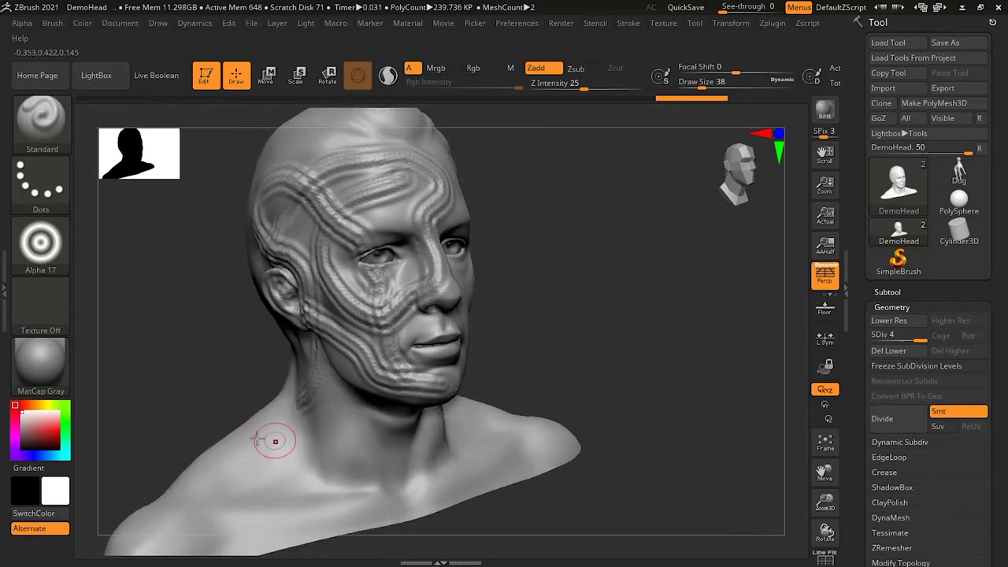
pyautogui.click(83, 101)
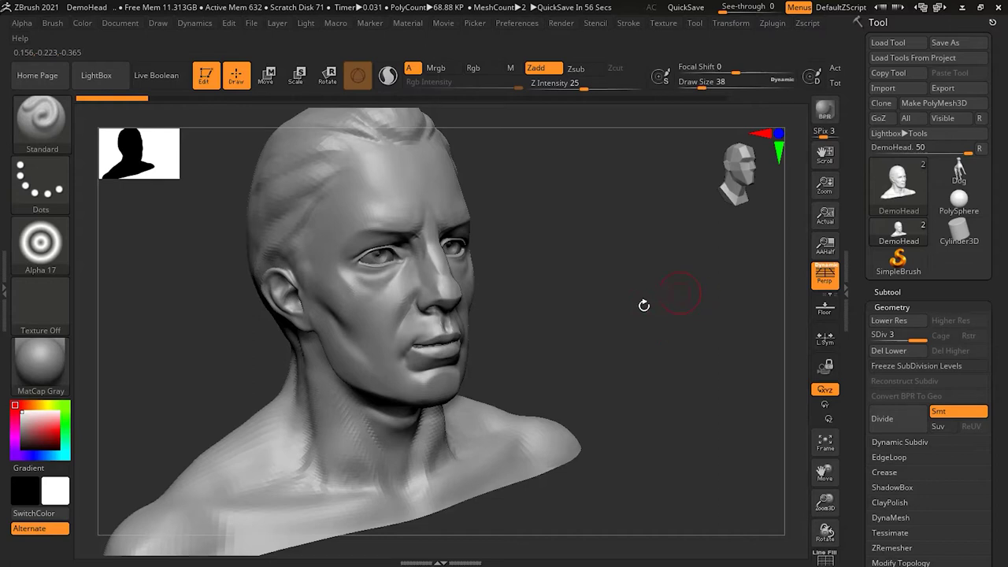
# Step: Expand the stroke modifiers, try a plain ring-alpha stroke on the temple and cheek beside the eye, and undo it
pyautogui.click(627, 23)
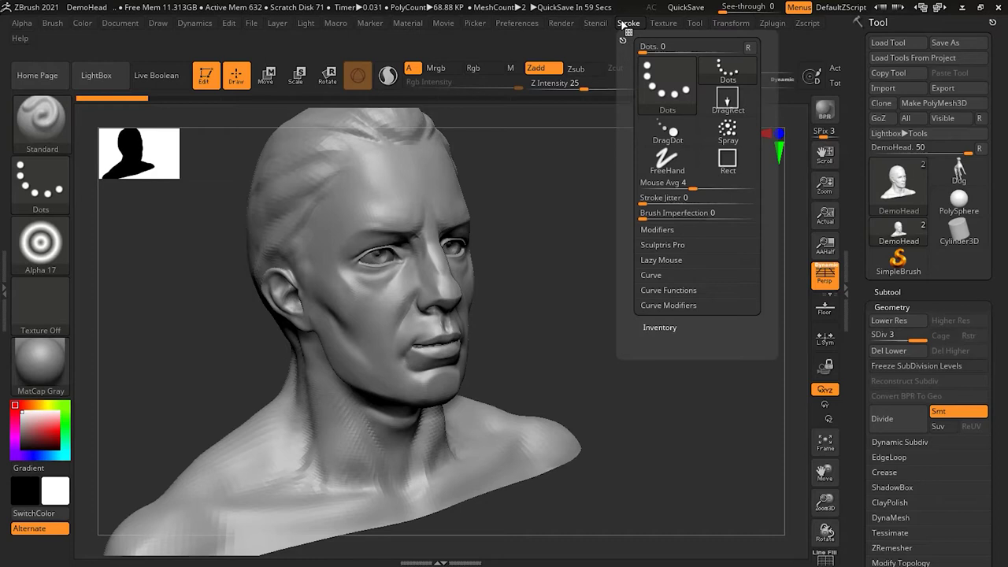
pyautogui.click(656, 230)
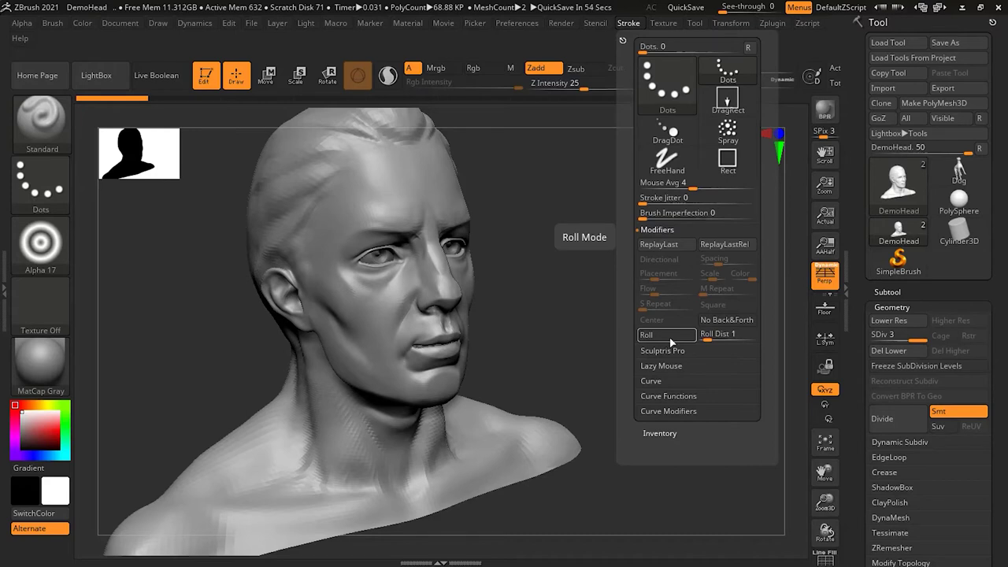
pyautogui.moveTo(322, 251); pyautogui.dragTo(353, 313)
pyautogui.moveTo(370, 315); pyautogui.dragTo(411, 334, button='right')
pyautogui.moveTo(410, 334)
pyautogui.mouseDown()
pyautogui.moveTo(398, 290)
pyautogui.moveTo(384, 298)
pyautogui.moveTo(370, 278)
pyautogui.moveTo(359, 205)
pyautogui.mouseUp()
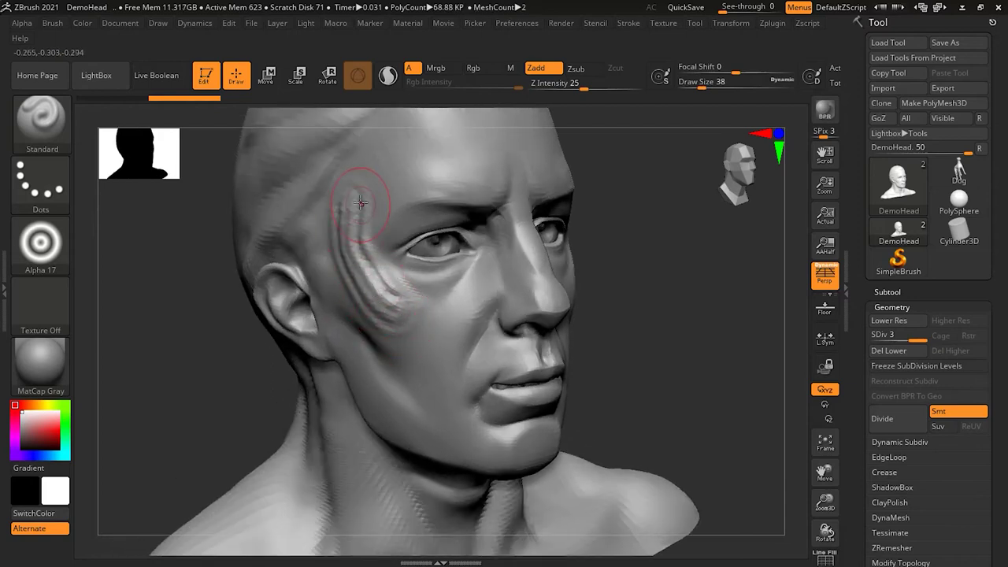
pyautogui.hotkey('ctrl', 'z')
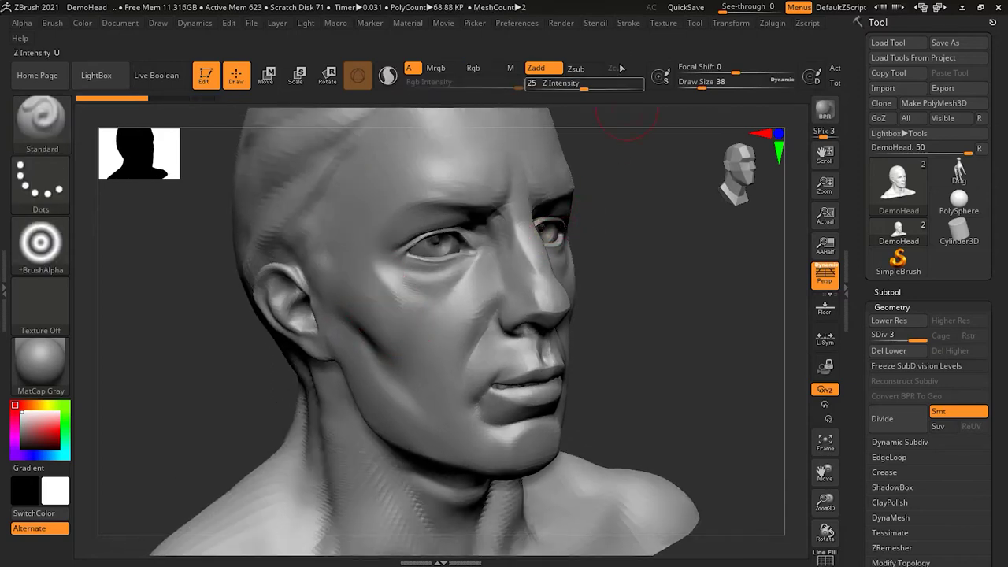
# Step: Enable the Roll modifier for the brush stroke
pyautogui.click(628, 23)
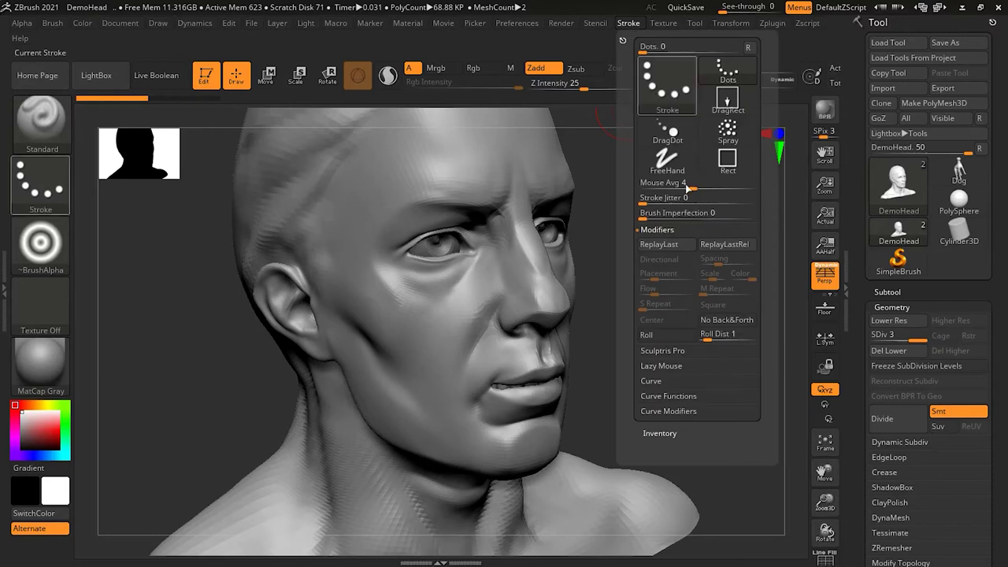
pyautogui.click(668, 335)
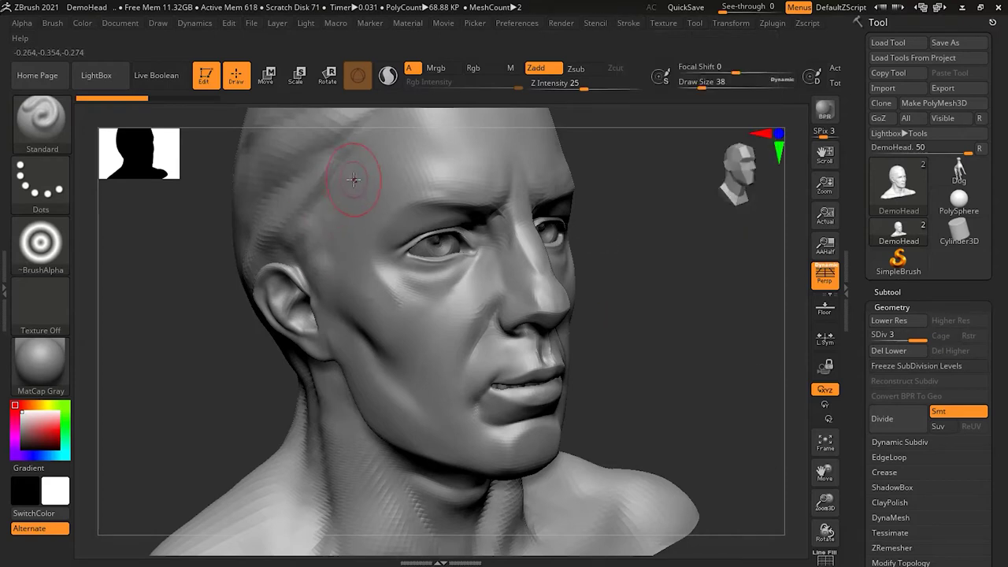
# Step: Test the rolled ring pattern with strokes on the bust and undo them
pyautogui.moveTo(344, 195)
pyautogui.mouseDown()
pyautogui.moveTo(338, 251)
pyautogui.moveTo(361, 297)
pyautogui.moveTo(420, 362)
pyautogui.moveTo(474, 387)
pyautogui.moveTo(501, 380)
pyautogui.moveTo(521, 347)
pyautogui.moveTo(532, 281)
pyautogui.moveTo(514, 206)
pyautogui.moveTo(482, 158)
pyautogui.moveTo(438, 153)
pyautogui.moveTo(394, 180)
pyautogui.moveTo(398, 240)
pyautogui.moveTo(469, 323)
pyautogui.mouseUp()
pyautogui.moveTo(583, 350)
pyautogui.mouseDown()
pyautogui.moveTo(668, 328)
pyautogui.moveTo(614, 331)
pyautogui.moveTo(572, 349)
pyautogui.mouseUp()
pyautogui.moveTo(199, 440)
pyautogui.mouseDown()
pyautogui.moveTo(269, 416)
pyautogui.moveTo(308, 441)
pyautogui.moveTo(437, 372)
pyautogui.moveTo(480, 382)
pyautogui.moveTo(546, 373)
pyautogui.moveTo(385, 367)
pyautogui.moveTo(557, 353)
pyautogui.moveTo(608, 338)
pyautogui.moveTo(618, 370)
pyautogui.mouseUp()
pyautogui.hotkey('ctrl', 'z')
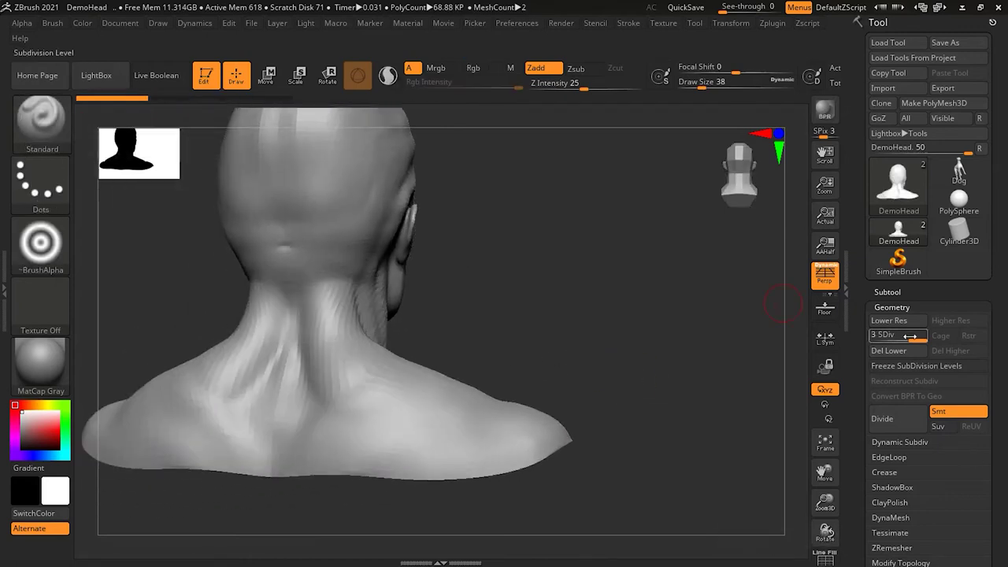
# Step: Divide the bust mesh twice to reach subdivision level 5
pyautogui.click(907, 415)
pyautogui.click(907, 415)
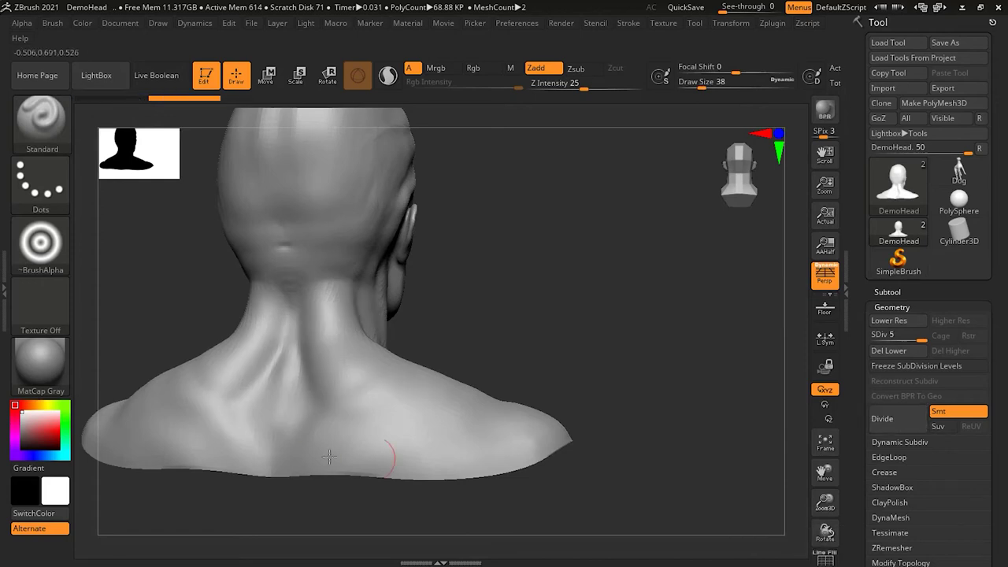
# Step: Paint a rolled ring-pattern stroke across the upper back, and revert through the undo history to the unpainted subdivision level 5 state
pyautogui.moveTo(532, 342); pyautogui.dragTo(591, 330)
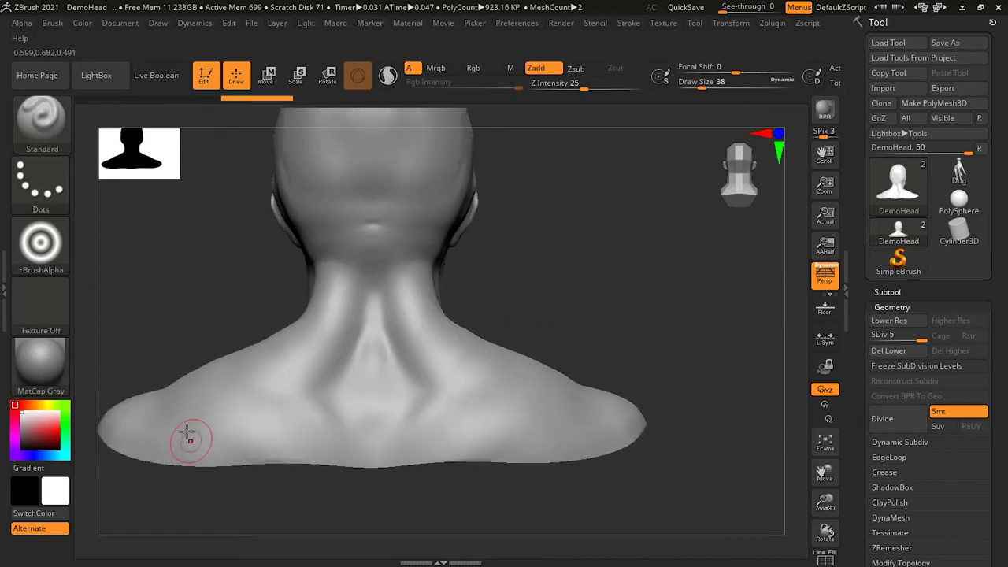
pyautogui.moveTo(181, 416)
pyautogui.mouseDown()
pyautogui.moveTo(364, 407)
pyautogui.moveTo(454, 426)
pyautogui.moveTo(598, 427)
pyautogui.mouseUp()
pyautogui.moveTo(538, 322)
pyautogui.mouseDown()
pyautogui.moveTo(556, 353)
pyautogui.moveTo(486, 463)
pyautogui.mouseUp()
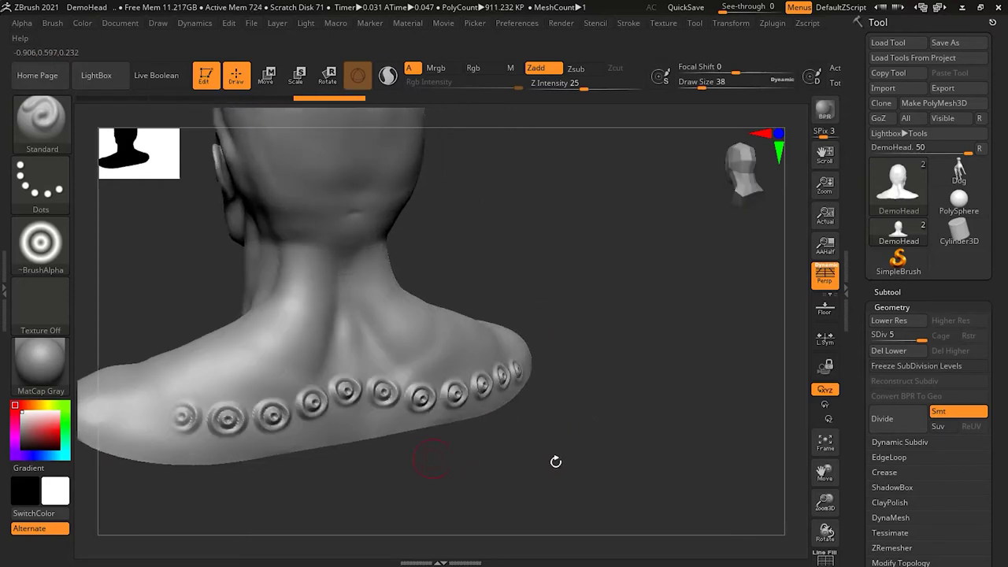
pyautogui.moveTo(598, 446); pyautogui.dragTo(650, 450)
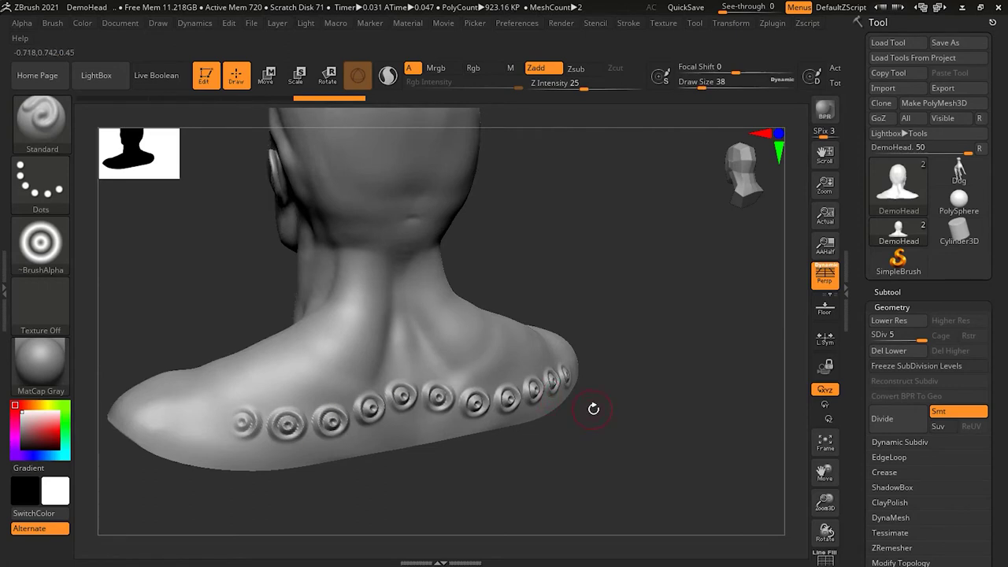
pyautogui.press('ctrl')
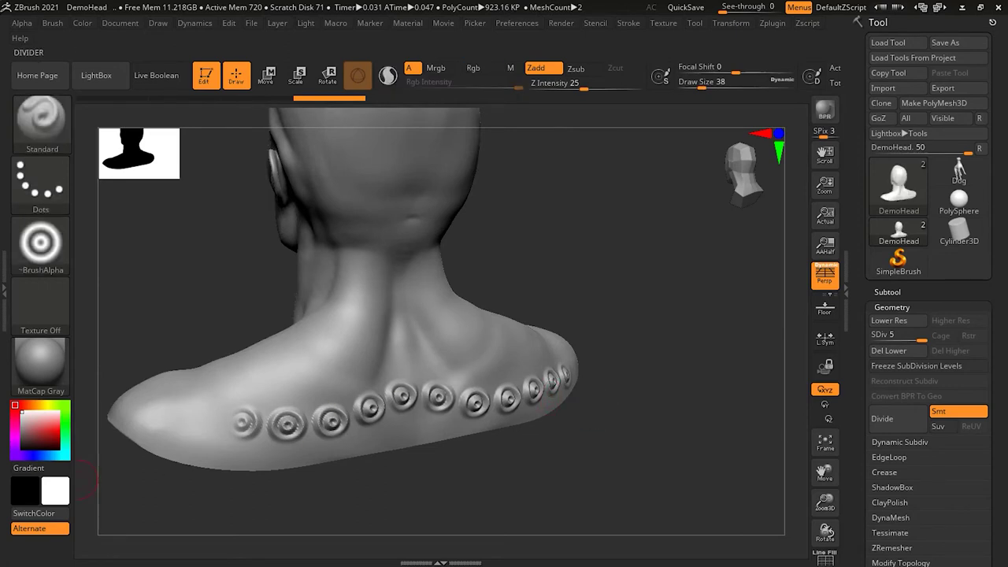
pyautogui.click(108, 100)
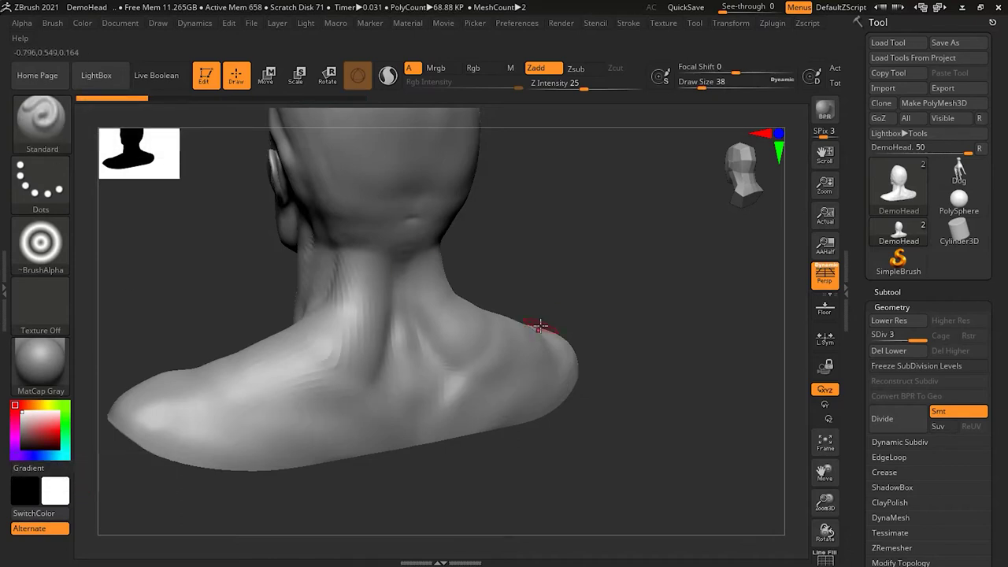
pyautogui.click(178, 99)
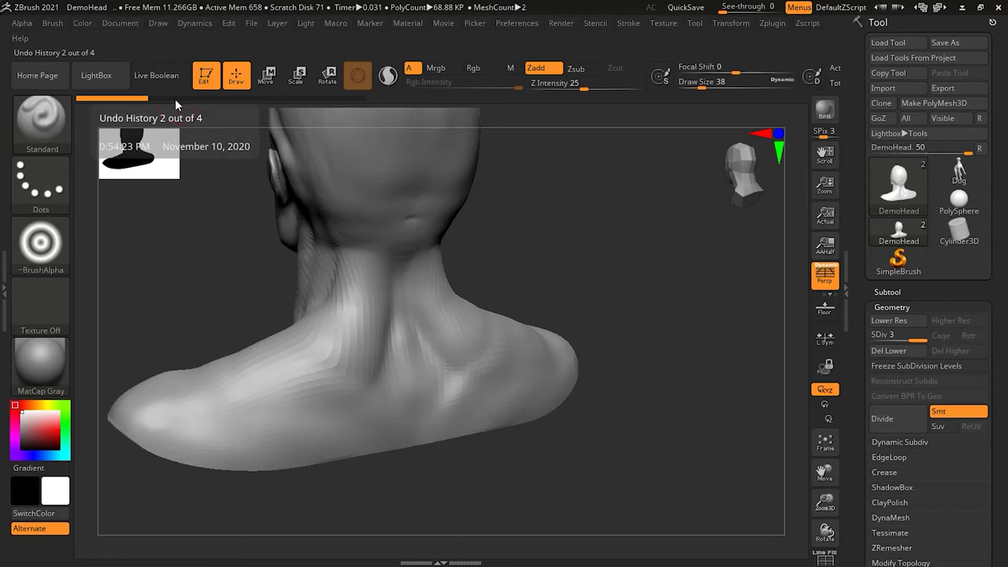
pyautogui.click(232, 98)
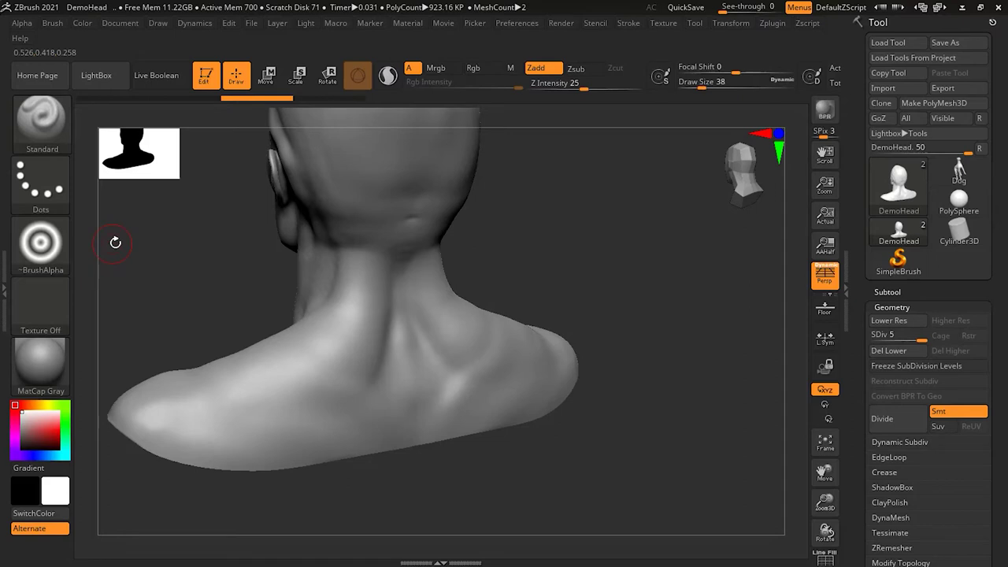
# Step: Choose the Alpha 64 stone pattern for the Standard brush and enlarge the draw size to 78
pyautogui.moveTo(53, 248)
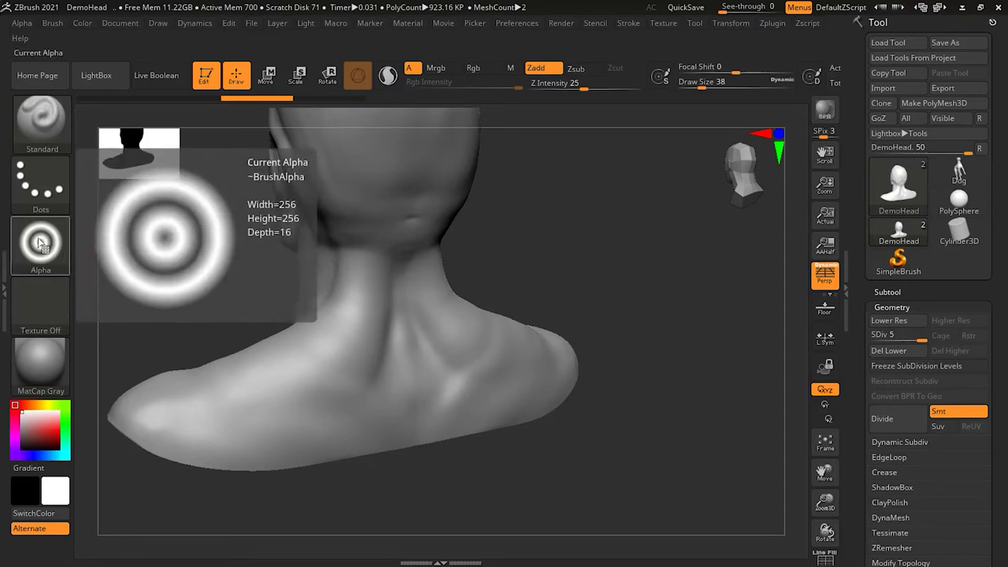
pyautogui.click(41, 244)
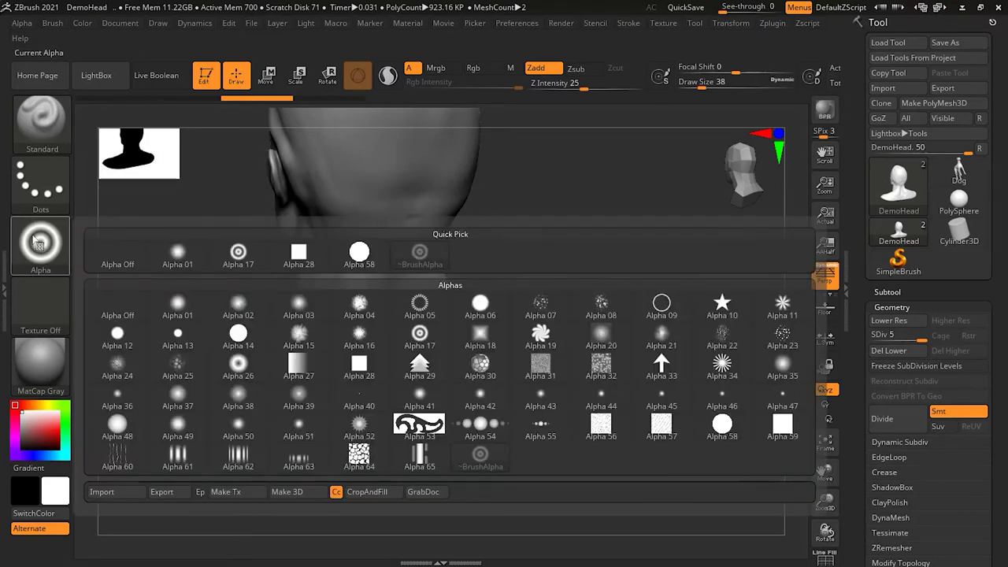
pyautogui.moveTo(605, 426)
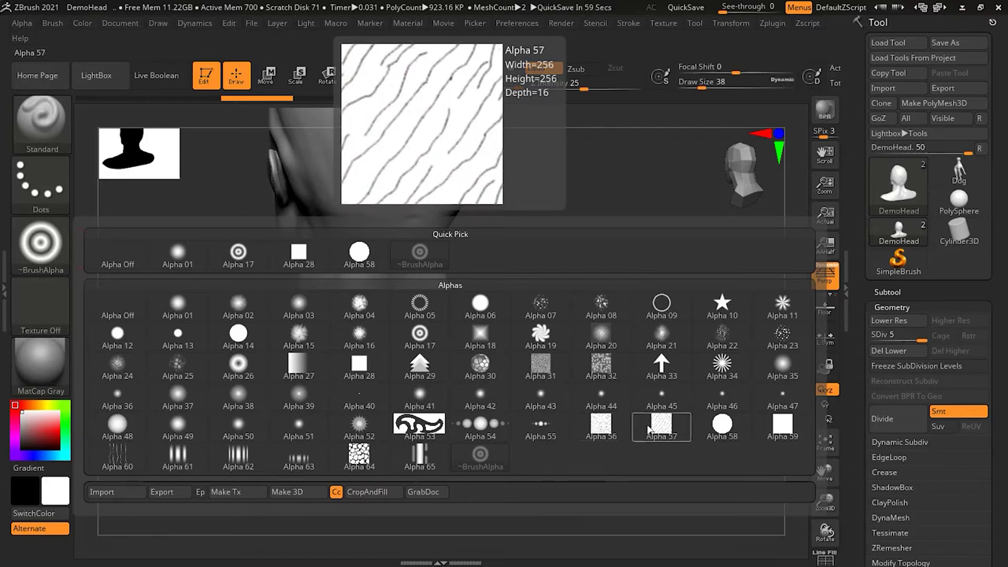
pyautogui.moveTo(699, 441)
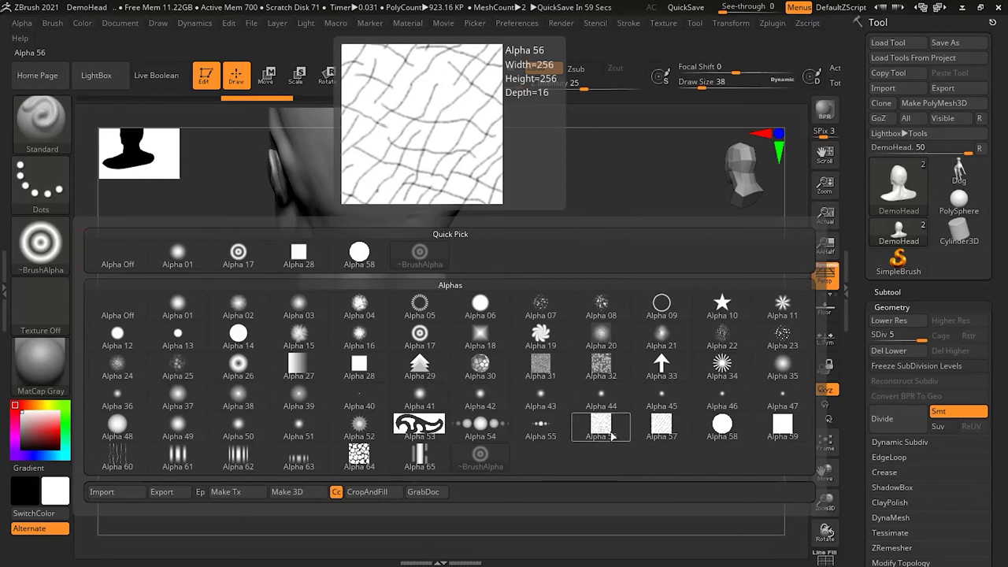
pyautogui.moveTo(378, 462)
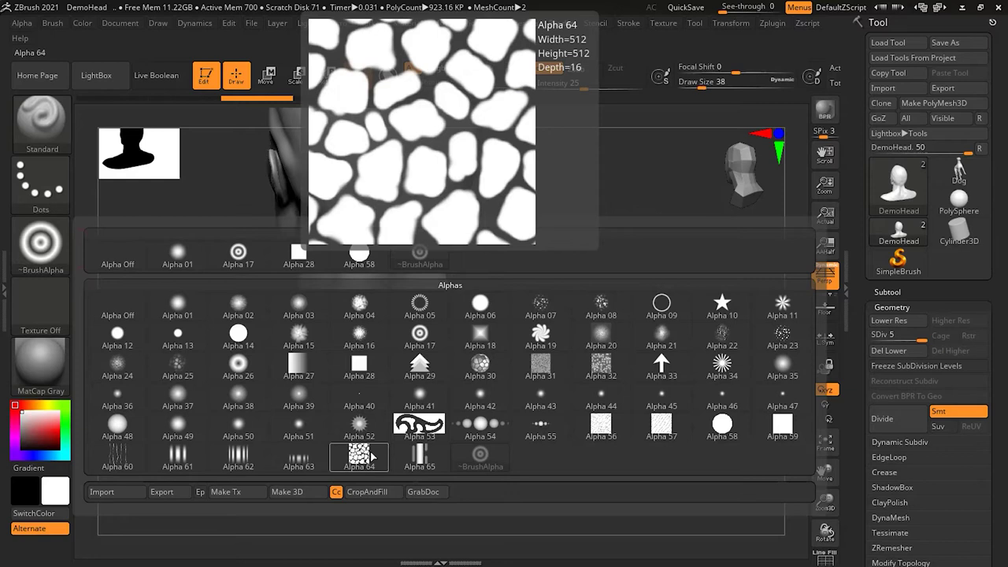
pyautogui.click(369, 455)
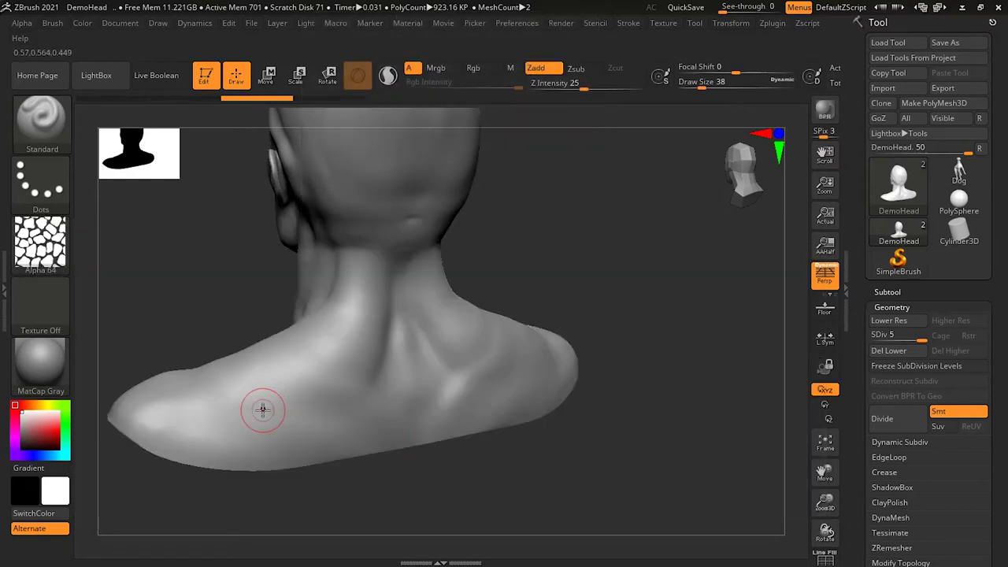
pyautogui.press(']')
pyautogui.press(']')
pyautogui.press(']')
pyautogui.press(']')
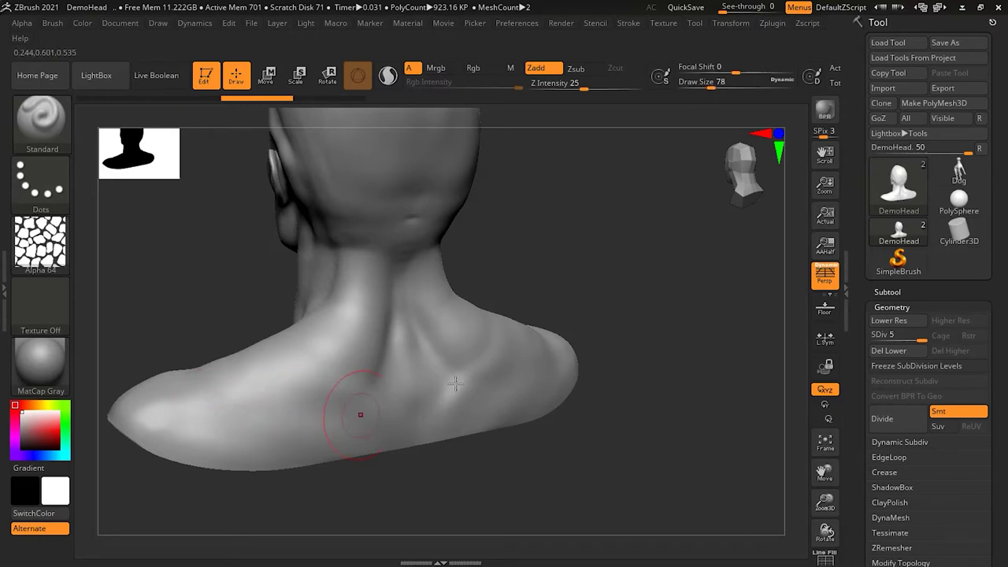
# Step: Turn off the Roll modifier, paint a test stone stroke across the upper back, and undo it
pyautogui.click(628, 24)
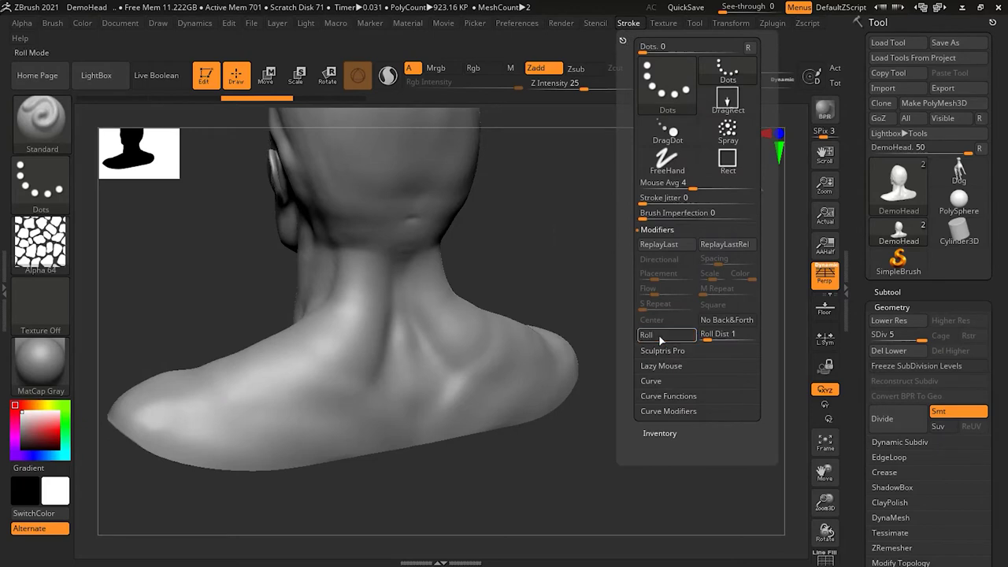
pyautogui.moveTo(196, 407)
pyautogui.mouseDown()
pyautogui.moveTo(266, 431)
pyautogui.moveTo(374, 413)
pyautogui.moveTo(378, 346)
pyautogui.moveTo(433, 307)
pyautogui.moveTo(499, 381)
pyautogui.moveTo(547, 334)
pyautogui.mouseUp()
pyautogui.moveTo(719, 423); pyautogui.dragTo(719, 487)
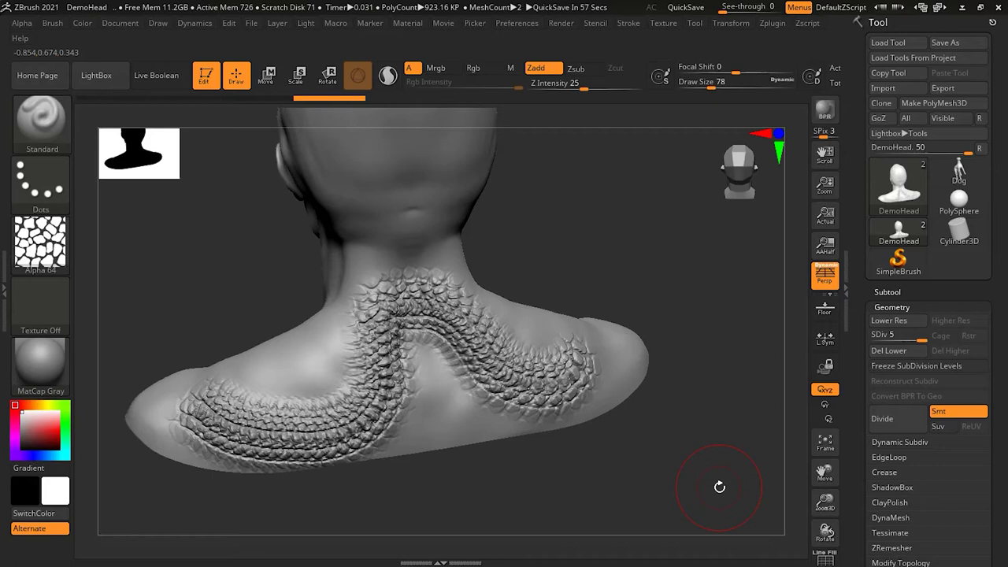
pyautogui.press('ctrl')
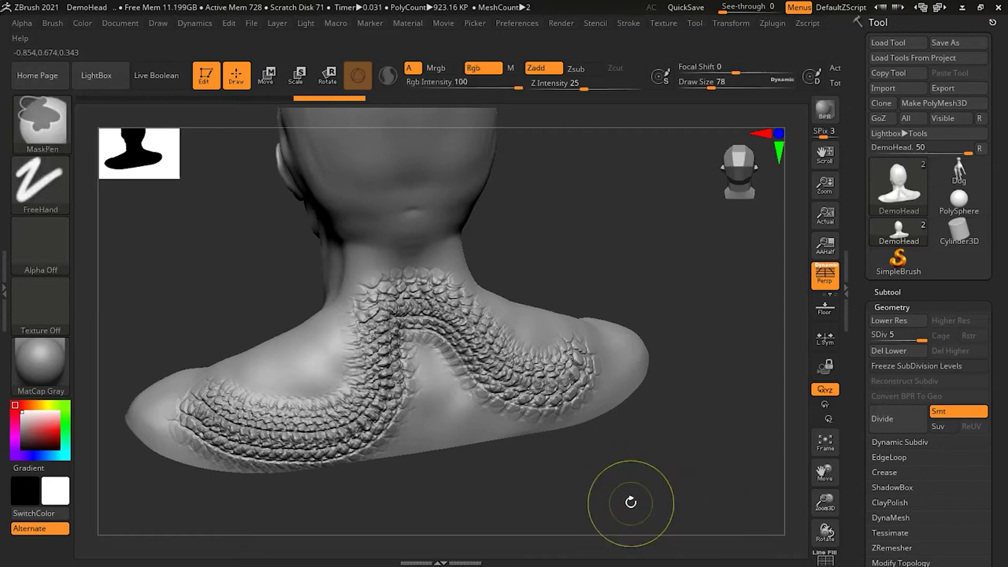
pyautogui.hotkey('ctrl', 'z')
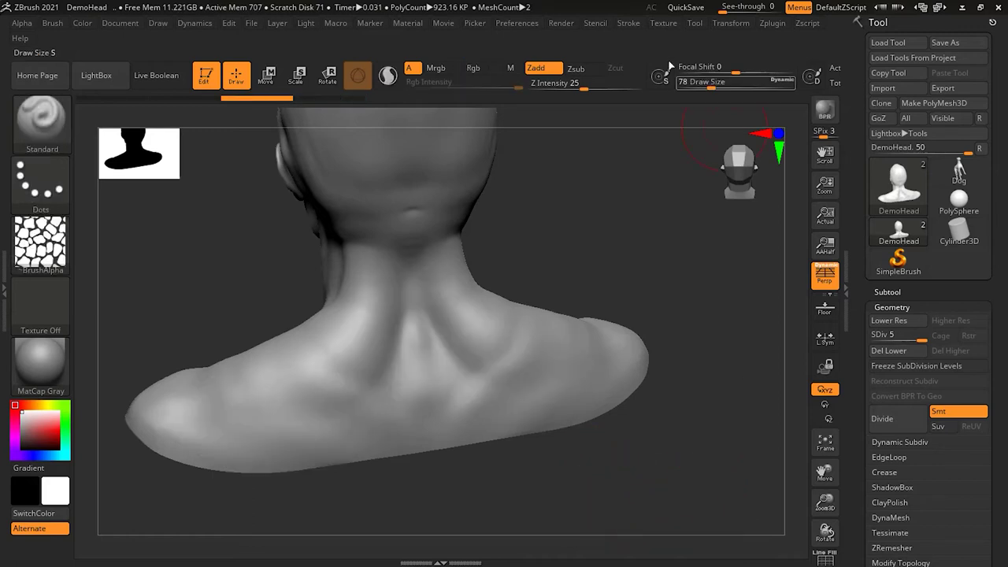
# Step: Enable the Roll modifier and paint the rolled stone pattern across the upper back and both shoulders
pyautogui.click(632, 25)
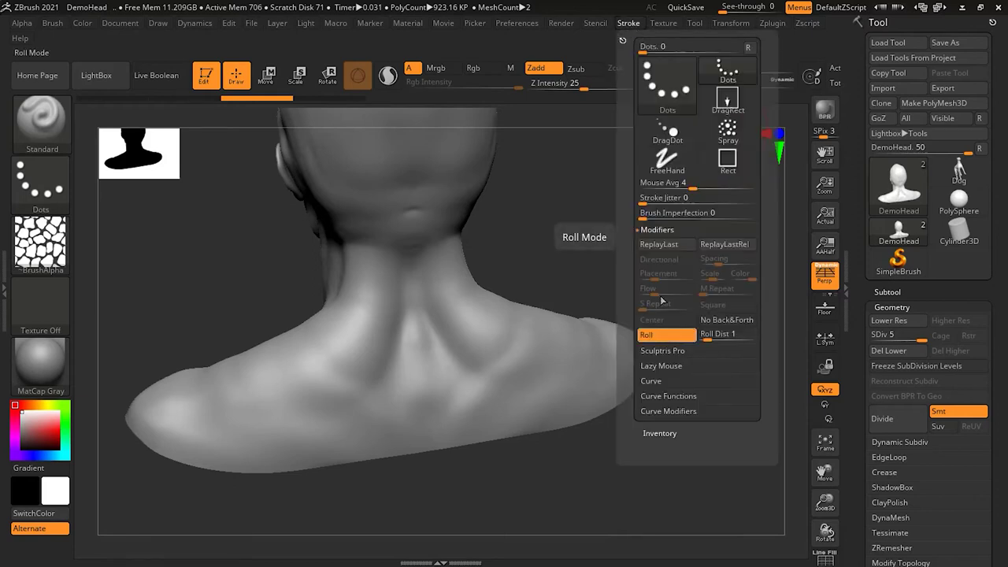
pyautogui.moveTo(212, 397)
pyautogui.mouseDown()
pyautogui.moveTo(175, 413)
pyautogui.moveTo(192, 407)
pyautogui.moveTo(268, 429)
pyautogui.moveTo(347, 406)
pyautogui.moveTo(596, 376)
pyautogui.moveTo(584, 350)
pyautogui.moveTo(533, 334)
pyautogui.moveTo(378, 340)
pyautogui.moveTo(236, 365)
pyautogui.mouseUp()
pyautogui.moveTo(732, 272)
pyautogui.mouseDown()
pyautogui.moveTo(589, 266)
pyautogui.moveTo(639, 315)
pyautogui.mouseUp()
pyautogui.moveTo(663, 480); pyautogui.dragTo(611, 490)
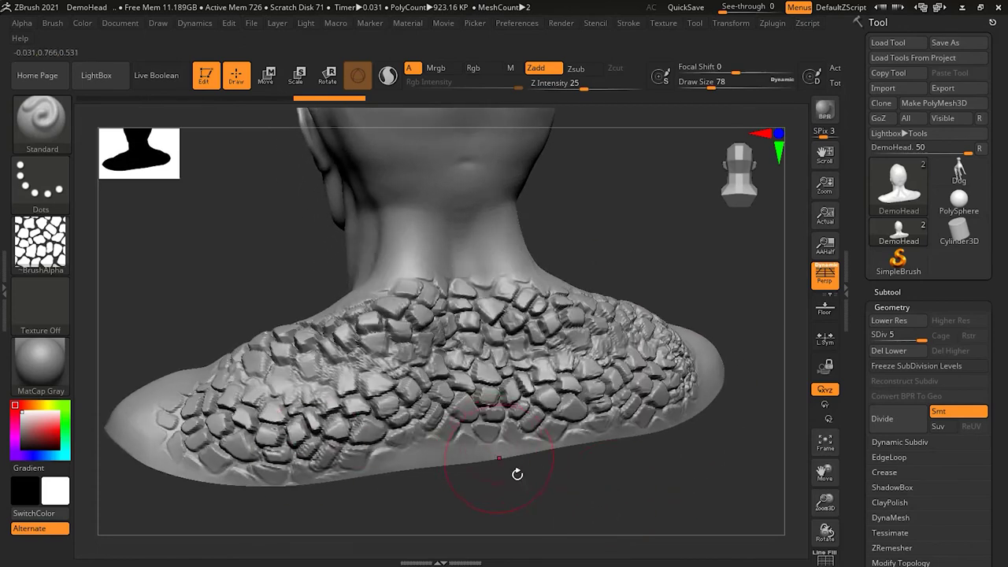
pyautogui.moveTo(633, 483); pyautogui.dragTo(578, 509)
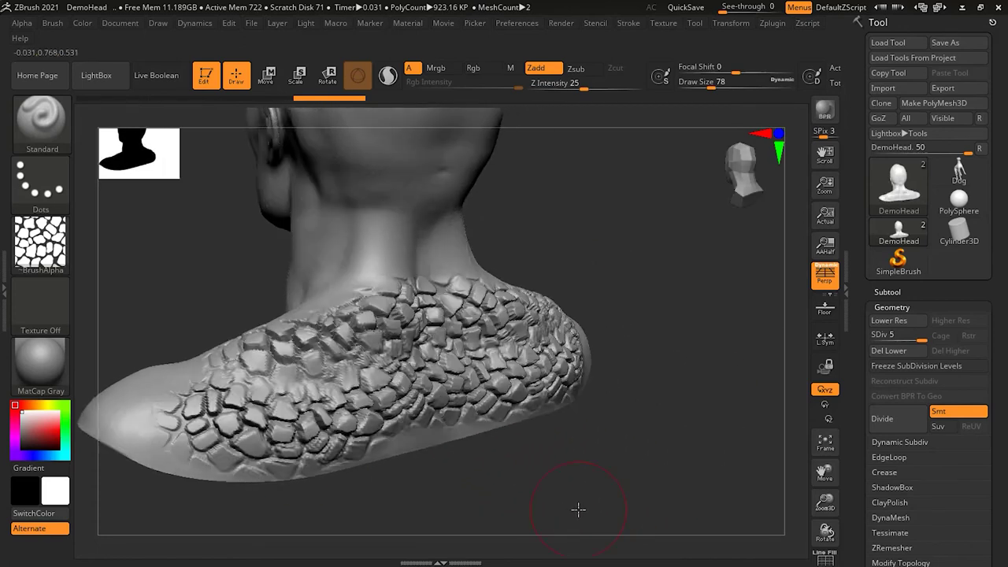
# Step: Extend the stone pattern over the shoulders, chest, neck and face, and revert through the undo history to the unpainted subdivision level 3 state
pyautogui.moveTo(542, 475)
pyautogui.mouseDown()
pyautogui.moveTo(582, 500)
pyautogui.moveTo(591, 485)
pyautogui.moveTo(446, 490)
pyautogui.moveTo(533, 468)
pyautogui.mouseUp()
pyautogui.moveTo(287, 405)
pyautogui.mouseDown()
pyautogui.moveTo(311, 404)
pyautogui.moveTo(318, 378)
pyautogui.mouseUp()
pyautogui.moveTo(354, 340)
pyautogui.mouseDown()
pyautogui.moveTo(389, 318)
pyautogui.moveTo(360, 344)
pyautogui.mouseUp()
pyautogui.moveTo(355, 462); pyautogui.dragTo(517, 318)
pyautogui.hotkey('ctrl', 'shift', 'z')
pyautogui.moveTo(492, 484)
pyautogui.mouseDown()
pyautogui.moveTo(542, 486)
pyautogui.moveTo(617, 352)
pyautogui.moveTo(614, 367)
pyautogui.moveTo(551, 409)
pyautogui.mouseUp()
pyautogui.moveTo(457, 346)
pyautogui.mouseDown()
pyautogui.moveTo(496, 374)
pyautogui.moveTo(484, 417)
pyautogui.moveTo(544, 426)
pyautogui.mouseUp()
pyautogui.moveTo(398, 418)
pyautogui.mouseDown()
pyautogui.moveTo(365, 321)
pyautogui.moveTo(382, 271)
pyautogui.moveTo(415, 347)
pyautogui.moveTo(415, 265)
pyautogui.moveTo(351, 237)
pyautogui.moveTo(326, 260)
pyautogui.moveTo(340, 362)
pyautogui.mouseUp()
pyautogui.moveTo(567, 268); pyautogui.dragTo(584, 277)
pyautogui.moveTo(367, 172)
pyautogui.mouseDown()
pyautogui.moveTo(366, 281)
pyautogui.moveTo(330, 232)
pyautogui.moveTo(347, 362)
pyautogui.moveTo(335, 236)
pyautogui.moveTo(236, 395)
pyautogui.moveTo(315, 354)
pyautogui.moveTo(355, 417)
pyautogui.moveTo(407, 438)
pyautogui.mouseUp()
pyautogui.moveTo(542, 373); pyautogui.dragTo(488, 338)
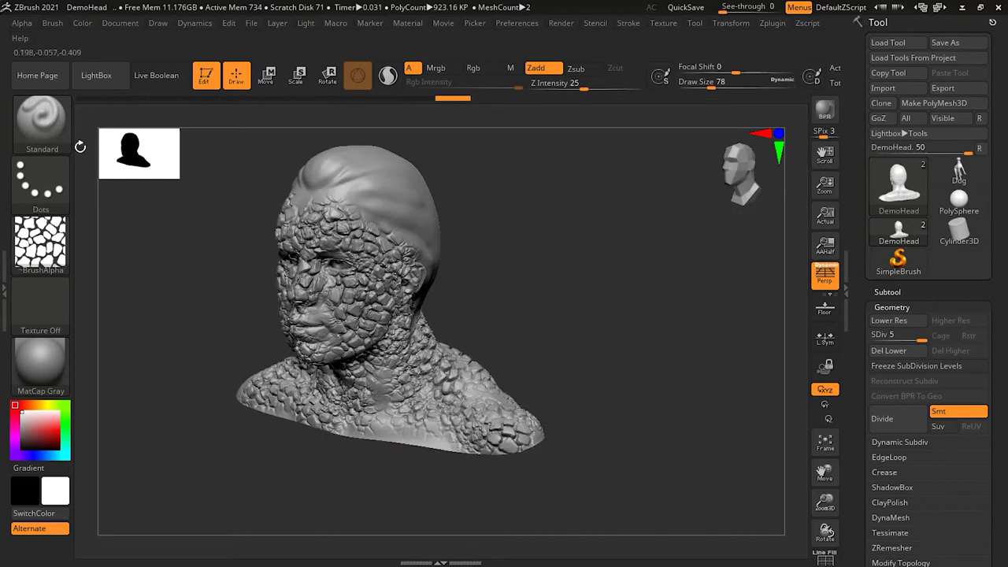
pyautogui.click(93, 98)
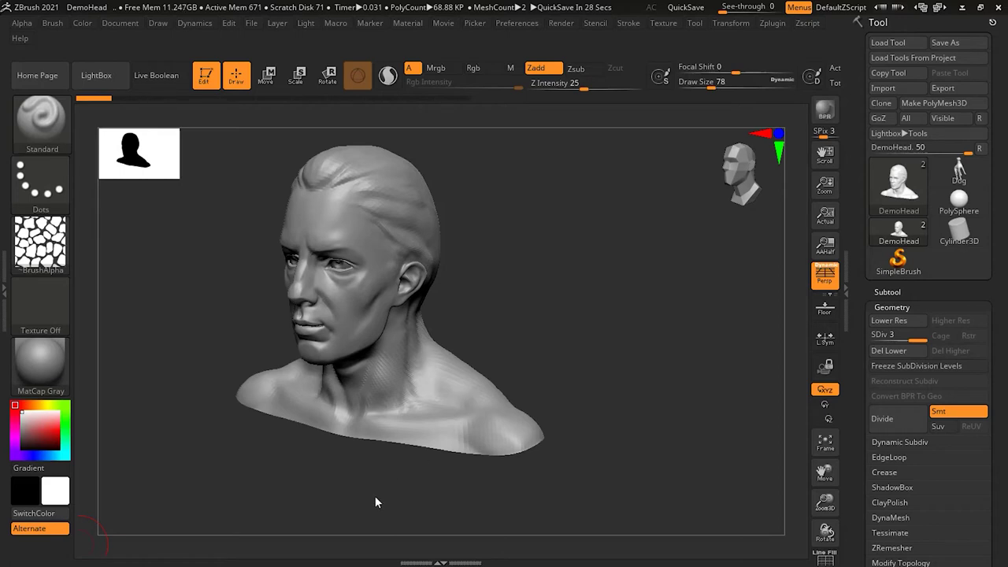
# Step: Choose the DragRect stroke and stamp the stone alpha once on the shoulder beside the neck
pyautogui.moveTo(383, 491); pyautogui.dragTo(681, 400)
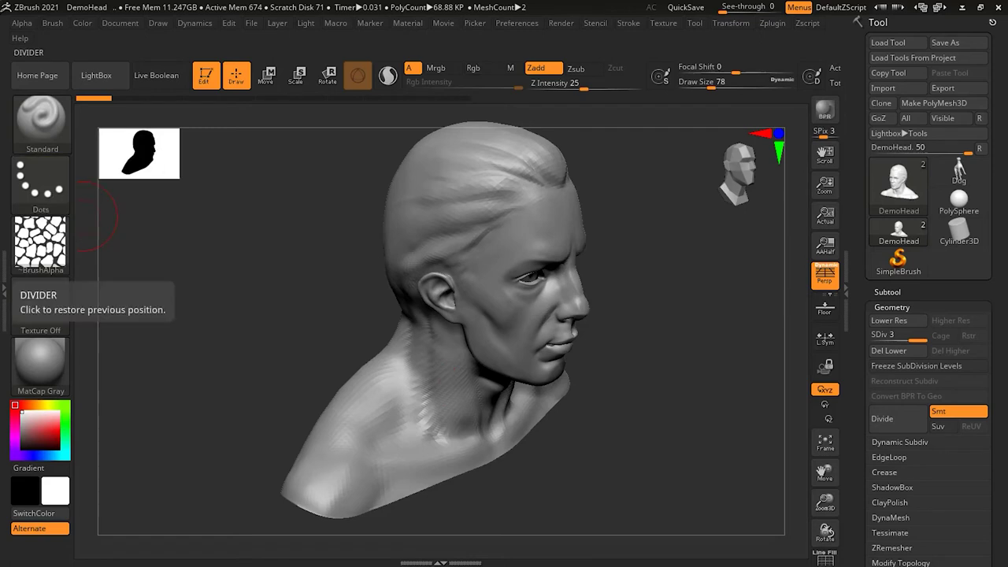
pyautogui.click(50, 177)
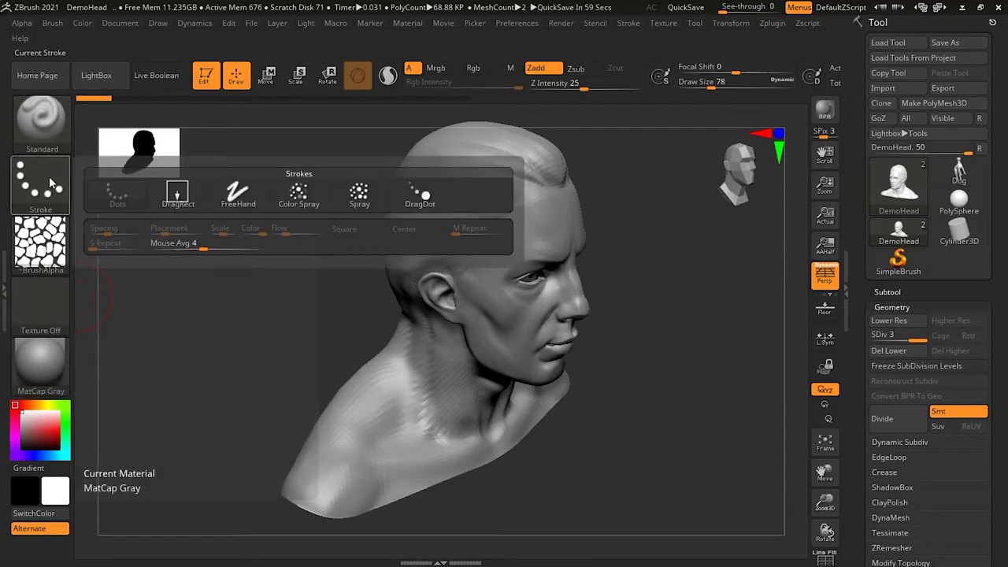
pyautogui.click(179, 195)
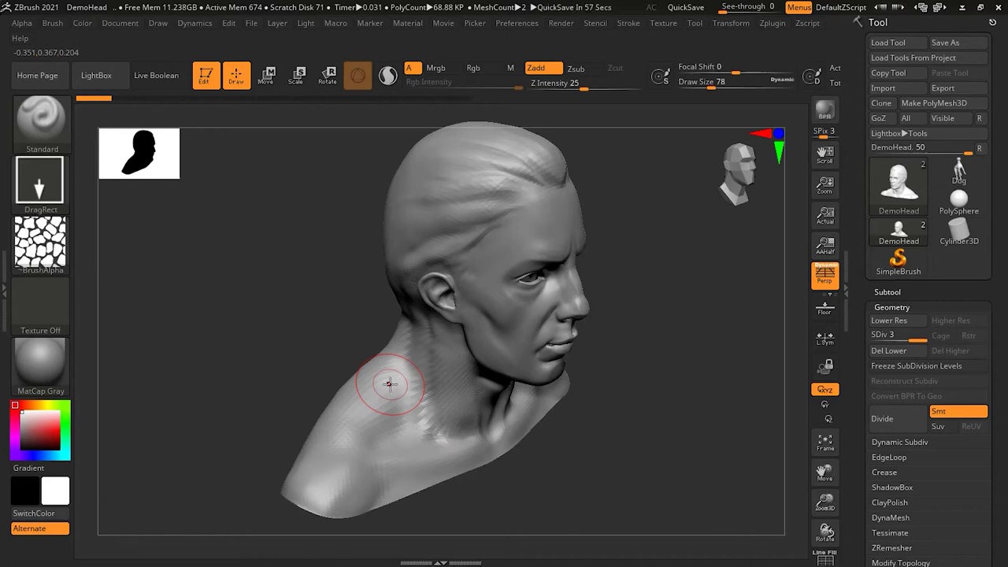
pyautogui.moveTo(378, 411); pyautogui.dragTo(441, 476)
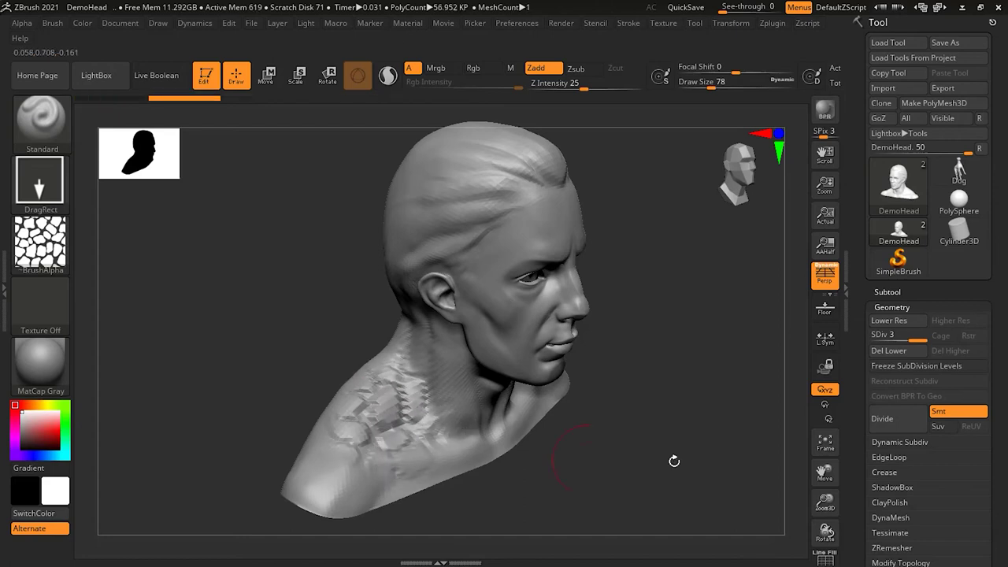
# Step: Undo the shoulder stamp and divide the bust mesh to subdivision level 5
pyautogui.press('ctrl')
pyautogui.hotkey('ctrl', 'd')
pyautogui.click(902, 421)
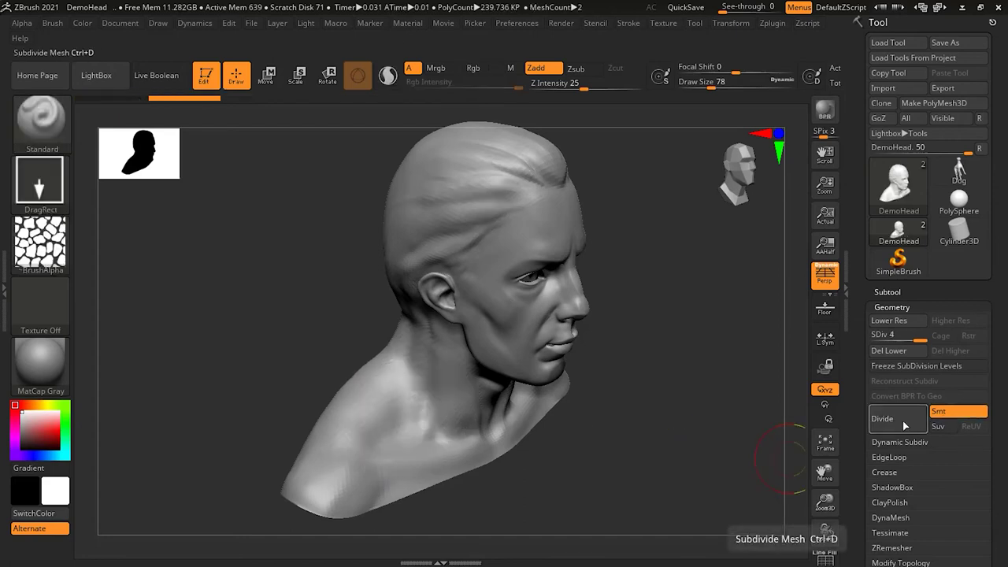
# Step: Test the DragRect stroke by stamping stone patches over the back of the shoulder and neck side, and undo the stamps
pyautogui.moveTo(569, 479); pyautogui.dragTo(506, 349)
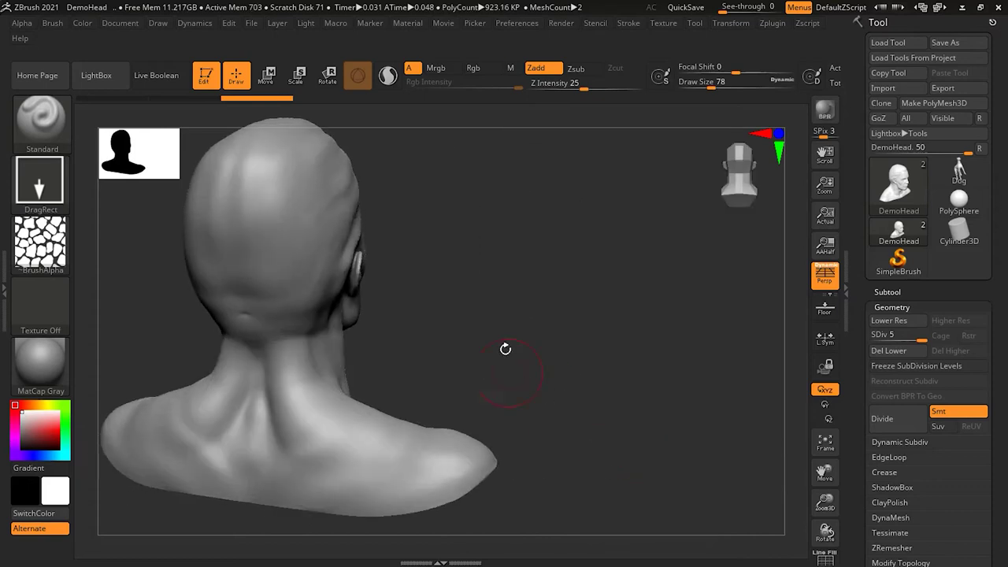
pyautogui.moveTo(564, 360); pyautogui.dragTo(619, 341)
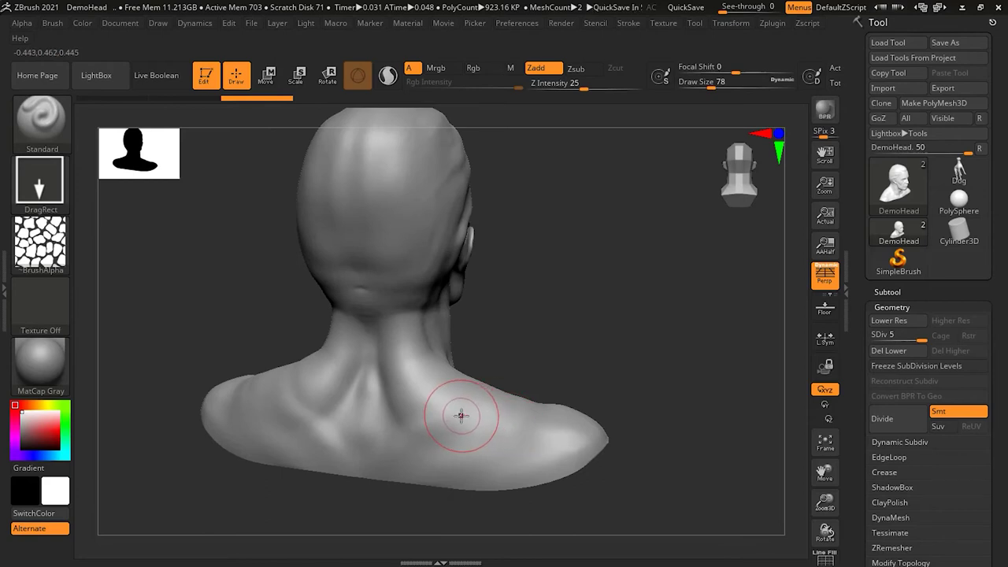
pyautogui.moveTo(460, 416)
pyautogui.mouseDown()
pyautogui.moveTo(526, 468)
pyautogui.moveTo(516, 476)
pyautogui.mouseUp()
pyautogui.moveTo(648, 406); pyautogui.dragTo(612, 429)
pyautogui.moveTo(551, 422); pyautogui.dragTo(599, 466)
pyautogui.moveTo(521, 348); pyautogui.dragTo(614, 401)
pyautogui.moveTo(479, 385); pyautogui.dragTo(521, 416)
pyautogui.moveTo(606, 438); pyautogui.dragTo(683, 414)
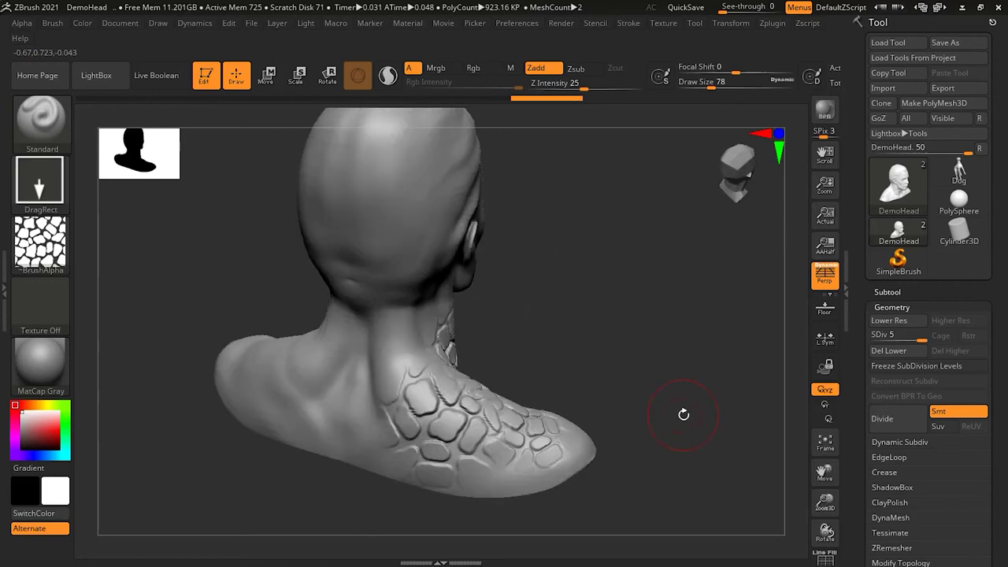
pyautogui.press('ctrl')
pyautogui.press('ctrl')
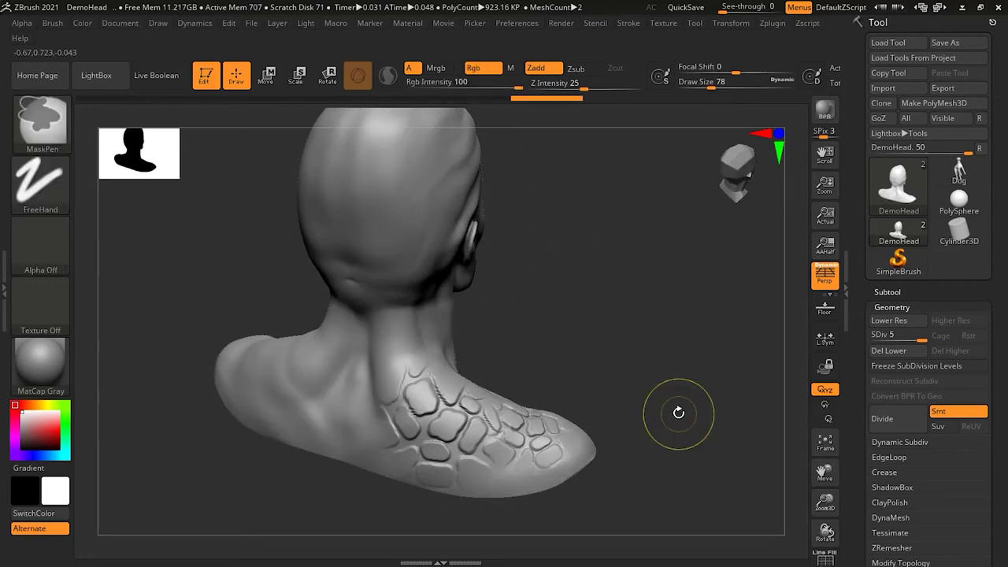
pyautogui.hotkey('ctrl', 'z')
# Step: Choose the DragDot stroke and position several stone pattern patches across the upper back
pyautogui.click(44, 185)
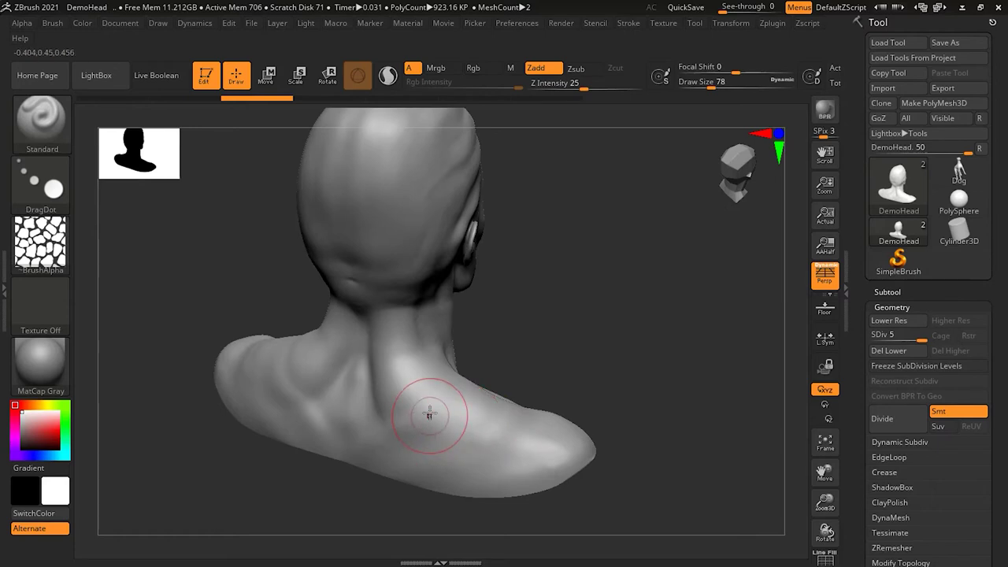
pyautogui.moveTo(428, 404)
pyautogui.mouseDown()
pyautogui.moveTo(403, 408)
pyautogui.moveTo(405, 358)
pyautogui.moveTo(416, 397)
pyautogui.moveTo(463, 419)
pyautogui.moveTo(412, 404)
pyautogui.moveTo(400, 380)
pyautogui.mouseUp()
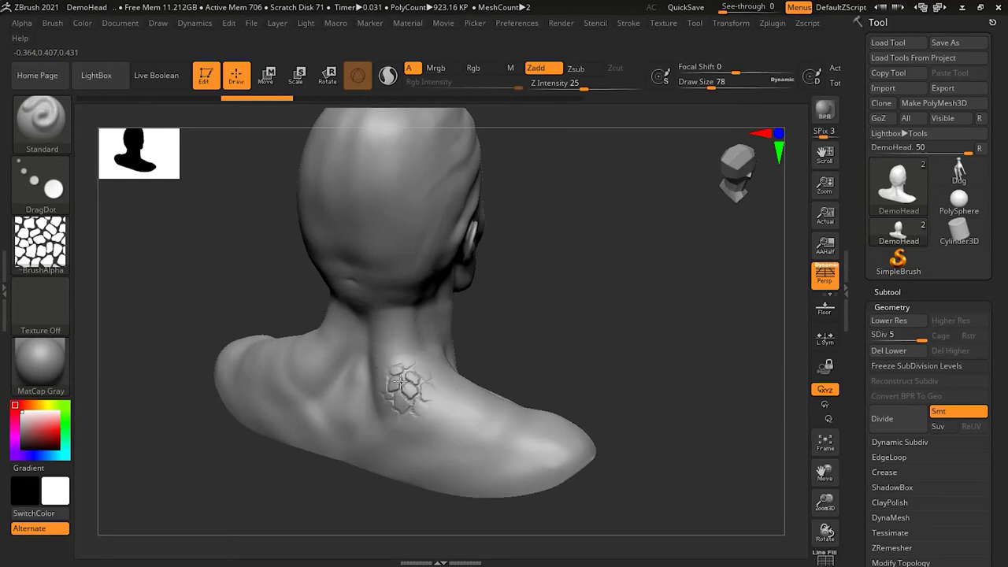
pyautogui.moveTo(400, 380); pyautogui.dragTo(242, 381)
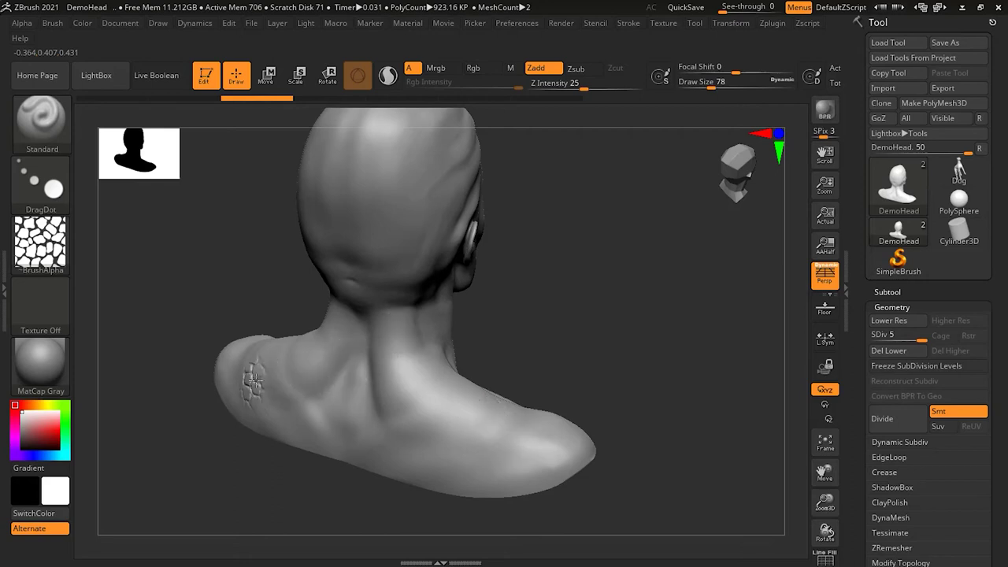
pyautogui.moveTo(418, 429); pyautogui.dragTo(413, 392)
pyautogui.moveTo(293, 381); pyautogui.dragTo(297, 377)
pyautogui.moveTo(350, 436)
pyautogui.mouseDown()
pyautogui.moveTo(366, 427)
pyautogui.moveTo(360, 414)
pyautogui.mouseUp()
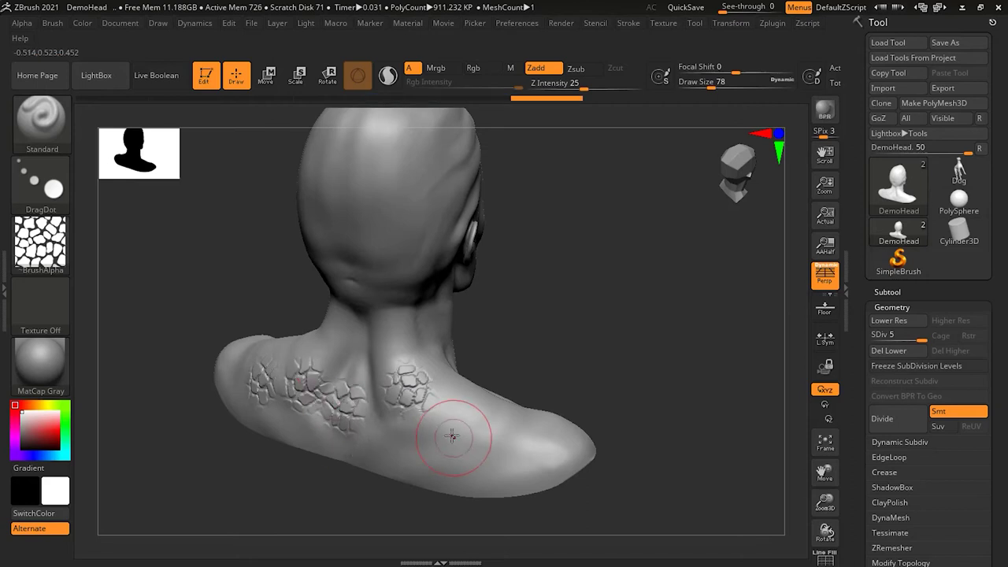
# Step: Enlarge the draw size to 134, place another stone patch on the back of the shoulder, and undo the DragDot patches
pyautogui.press(']')
pyautogui.press(']')
pyautogui.moveTo(450, 431)
pyautogui.mouseDown()
pyautogui.moveTo(405, 425)
pyautogui.moveTo(463, 433)
pyautogui.mouseUp()
pyautogui.moveTo(696, 392); pyautogui.dragTo(592, 352)
pyautogui.moveTo(666, 367)
pyautogui.mouseDown()
pyautogui.moveTo(670, 382)
pyautogui.moveTo(721, 385)
pyautogui.moveTo(555, 384)
pyautogui.moveTo(618, 348)
pyautogui.moveTo(531, 405)
pyautogui.mouseUp()
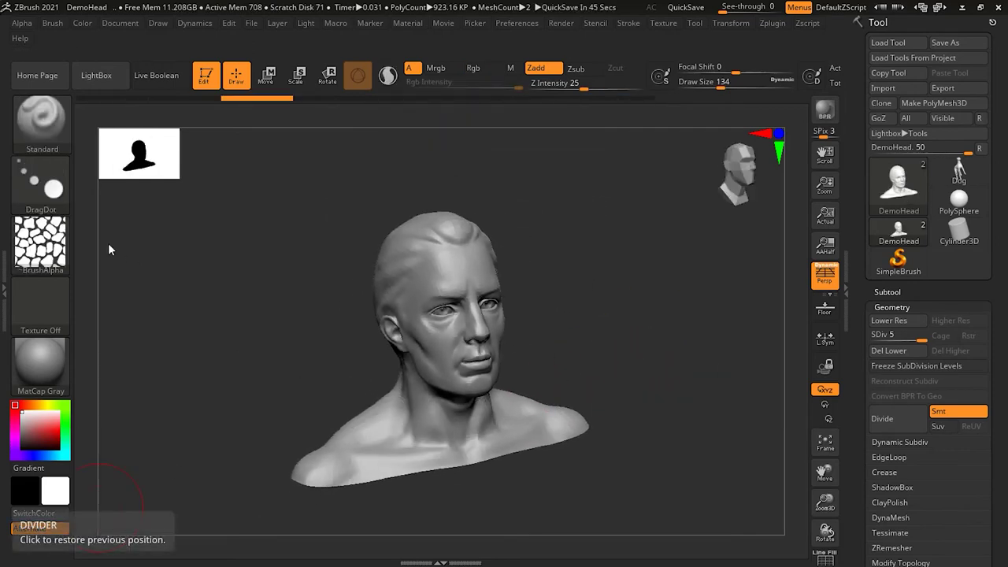
# Step: Switch back to the Dots stroke and paint two test stone strokes across the chest, undoing each one
pyautogui.click(51, 189)
pyautogui.click(114, 194)
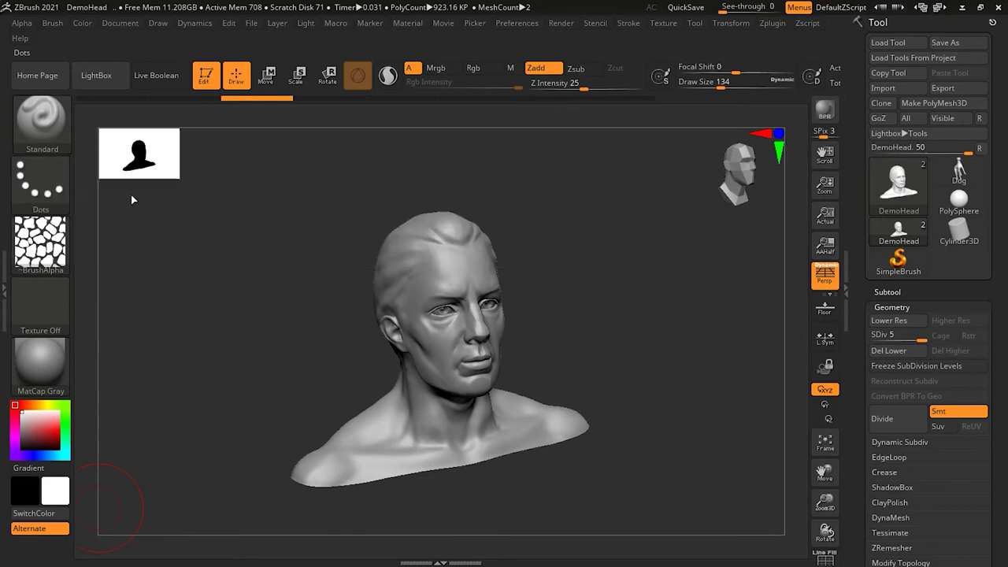
pyautogui.moveTo(361, 422)
pyautogui.mouseDown()
pyautogui.moveTo(418, 447)
pyautogui.moveTo(520, 429)
pyautogui.mouseUp()
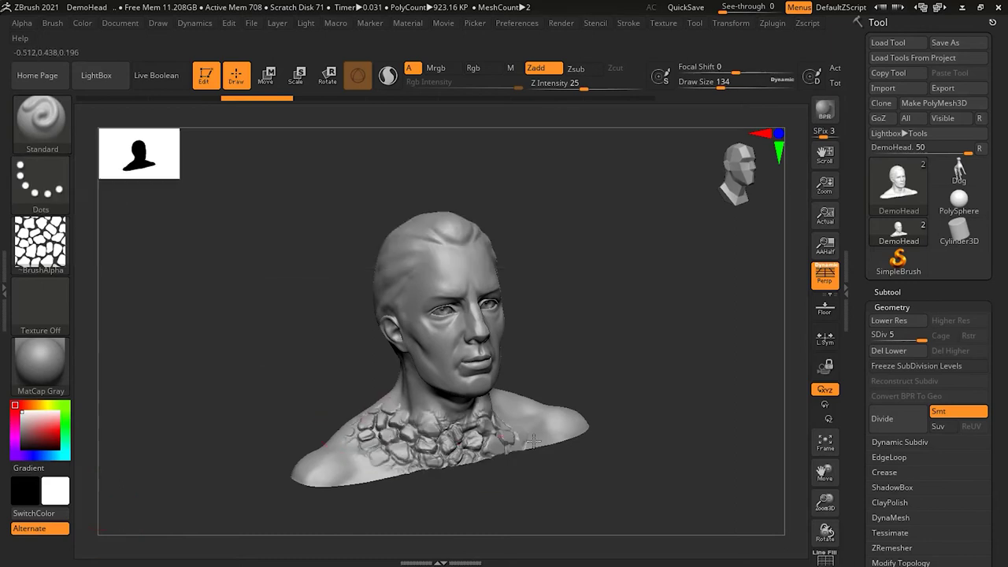
pyautogui.hotkey('ctrl', 'z')
pyautogui.keyDown('alt'); pyautogui.moveTo(599, 391); pyautogui.dragTo(657, 371); pyautogui.keyUp('alt')
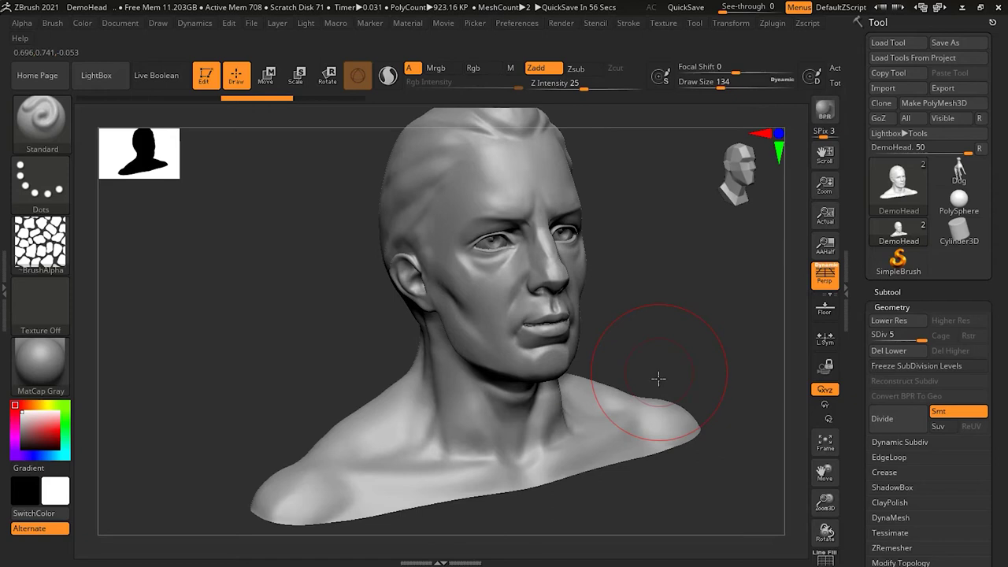
pyautogui.moveTo(342, 462)
pyautogui.mouseDown()
pyautogui.moveTo(413, 470)
pyautogui.moveTo(545, 451)
pyautogui.mouseUp()
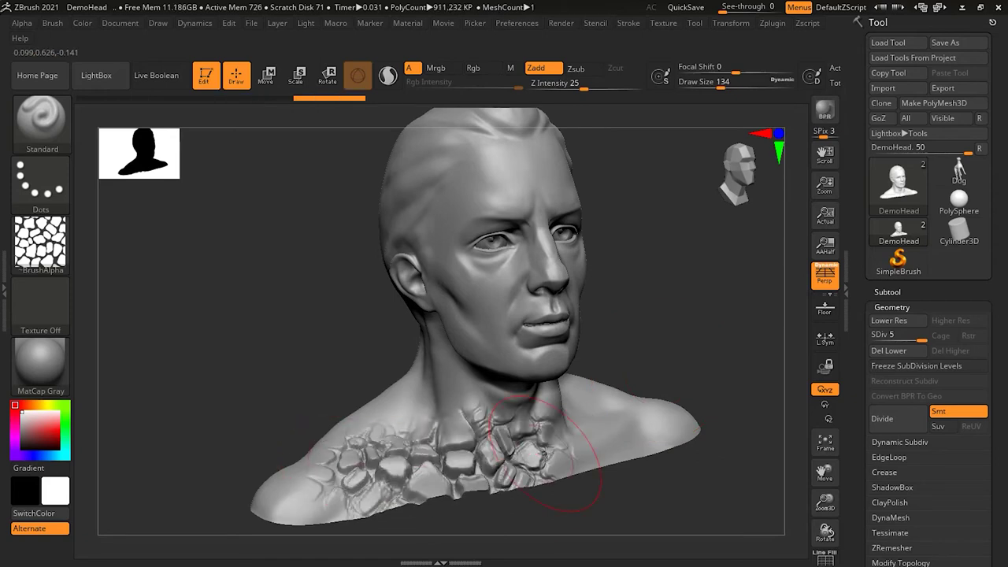
pyautogui.hotkey('ctrl', 'z')
# Step: Reduce the draw size to 70 and paint the rolled stone pattern across the upper back below the neck
pyautogui.press('[')
pyautogui.press('[')
pyautogui.press('[')
pyautogui.moveTo(315, 409)
pyautogui.mouseDown()
pyautogui.moveTo(409, 388)
pyautogui.moveTo(564, 326)
pyautogui.mouseUp()
pyautogui.moveTo(191, 369); pyautogui.dragTo(442, 430)
pyautogui.moveTo(569, 344); pyautogui.dragTo(622, 347)
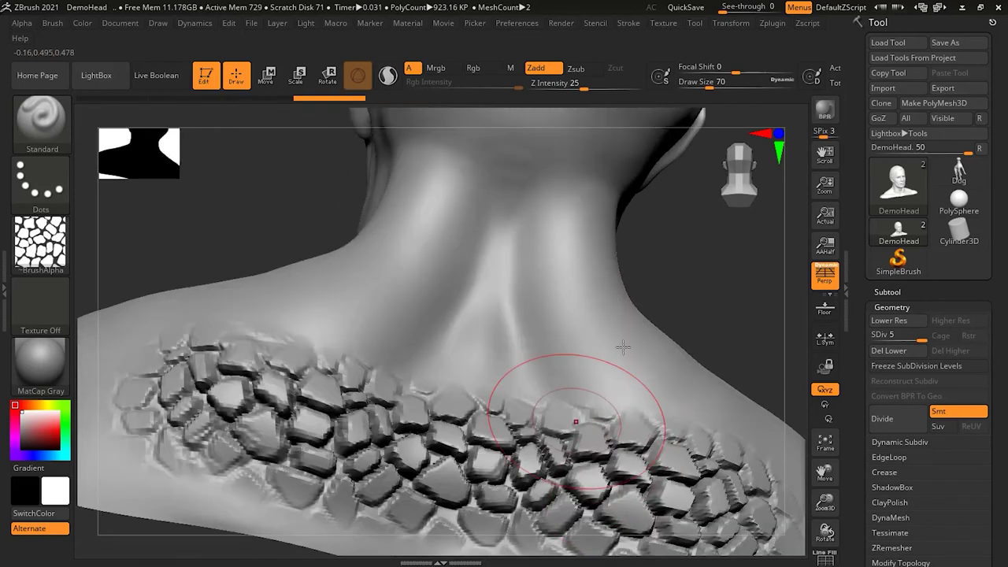
# Step: Undo the rolled stone stroke on the upper back and set the brush's focal shift to -100
pyautogui.moveTo(691, 293)
pyautogui.mouseDown()
pyautogui.moveTo(664, 252)
pyautogui.moveTo(540, 535)
pyautogui.mouseUp()
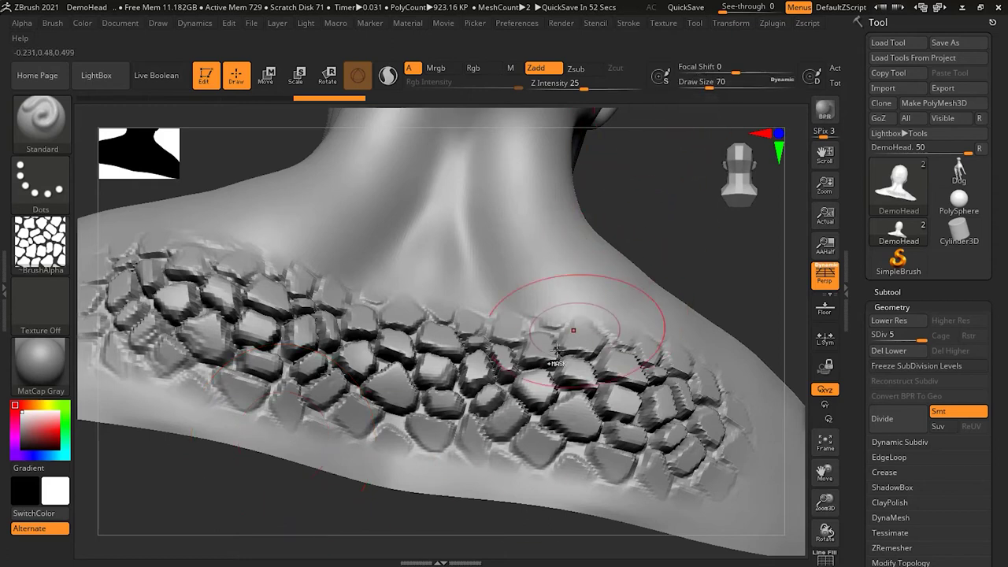
pyautogui.hotkey('ctrl', 'z')
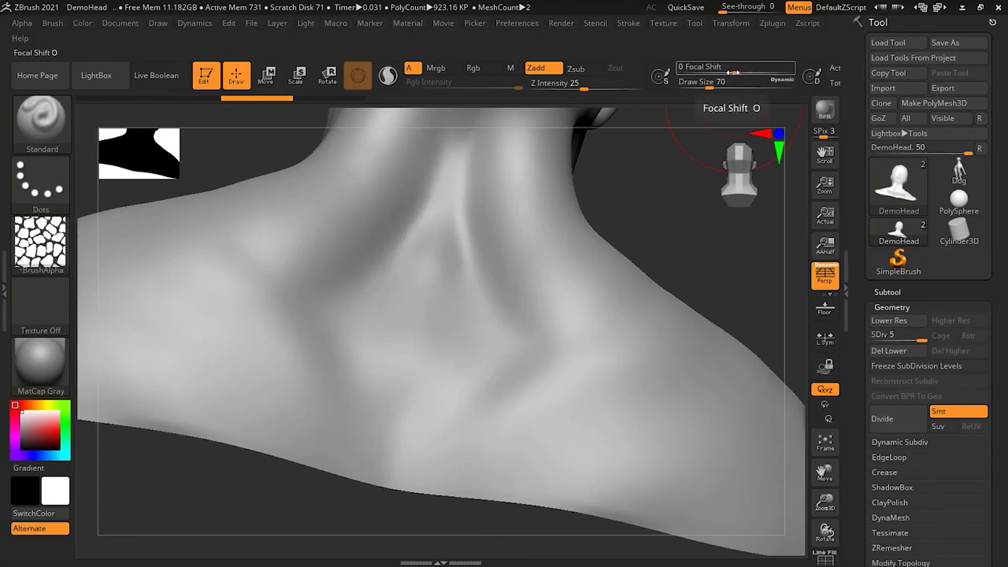
pyautogui.moveTo(739, 72); pyautogui.dragTo(716, 71)
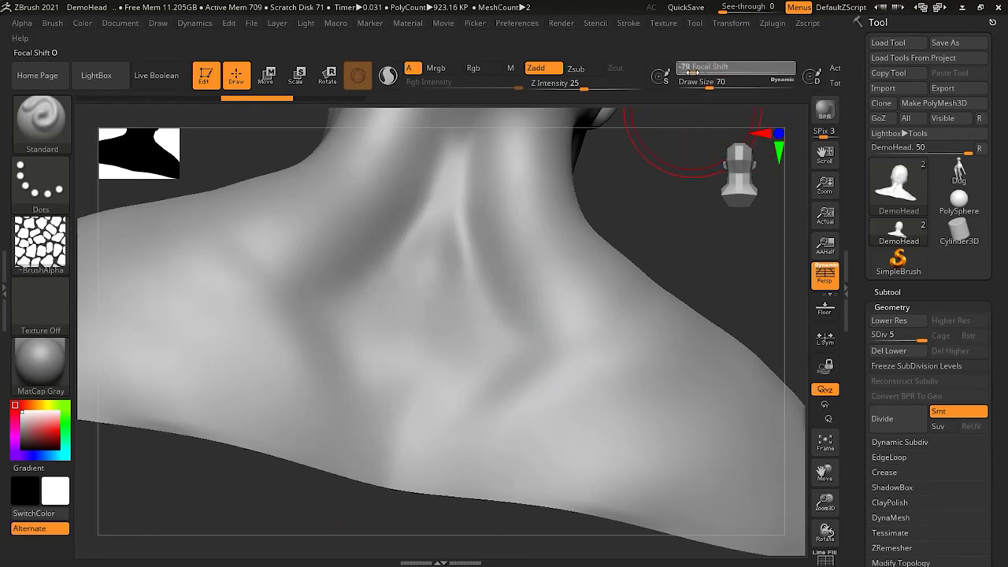
pyautogui.moveTo(685, 72); pyautogui.dragTo(668, 70)
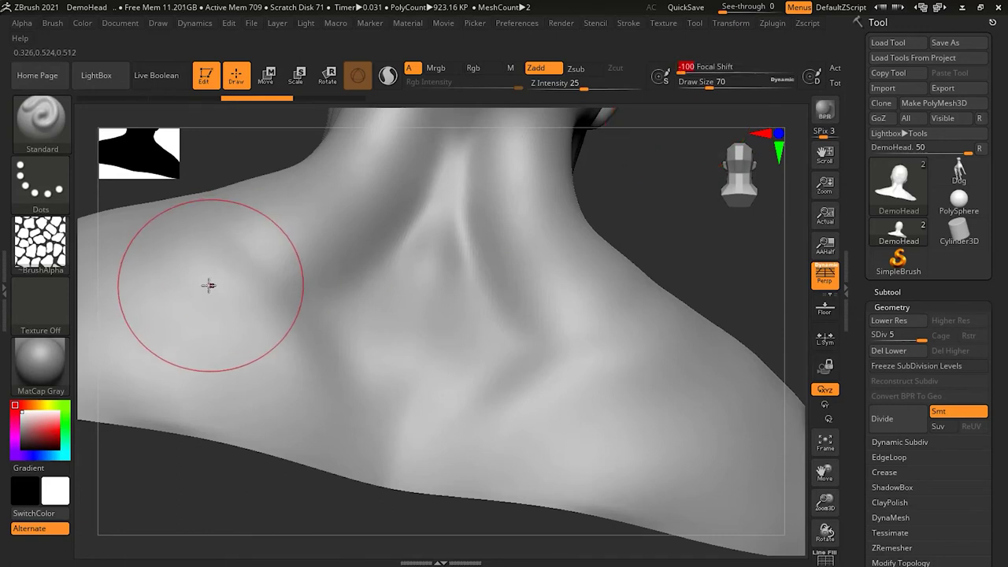
# Step: Paint a test stone stroke with the Dots stroke across the upper back and undo it
pyautogui.moveTo(234, 298)
pyautogui.mouseDown()
pyautogui.moveTo(276, 313)
pyautogui.moveTo(570, 366)
pyautogui.moveTo(694, 418)
pyautogui.moveTo(713, 452)
pyautogui.mouseUp()
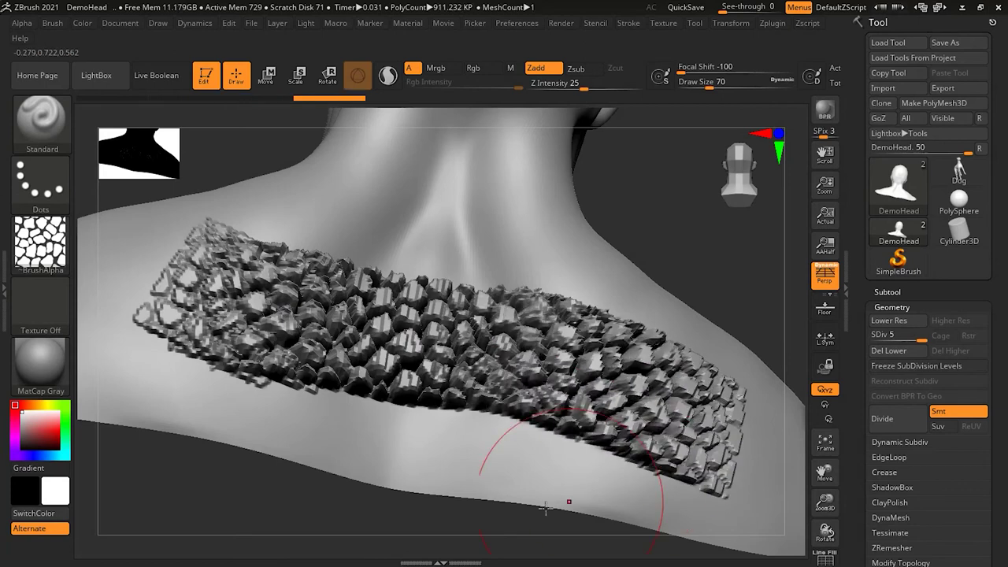
pyautogui.press('ctrl')
pyautogui.hotkey('ctrl', 'z')
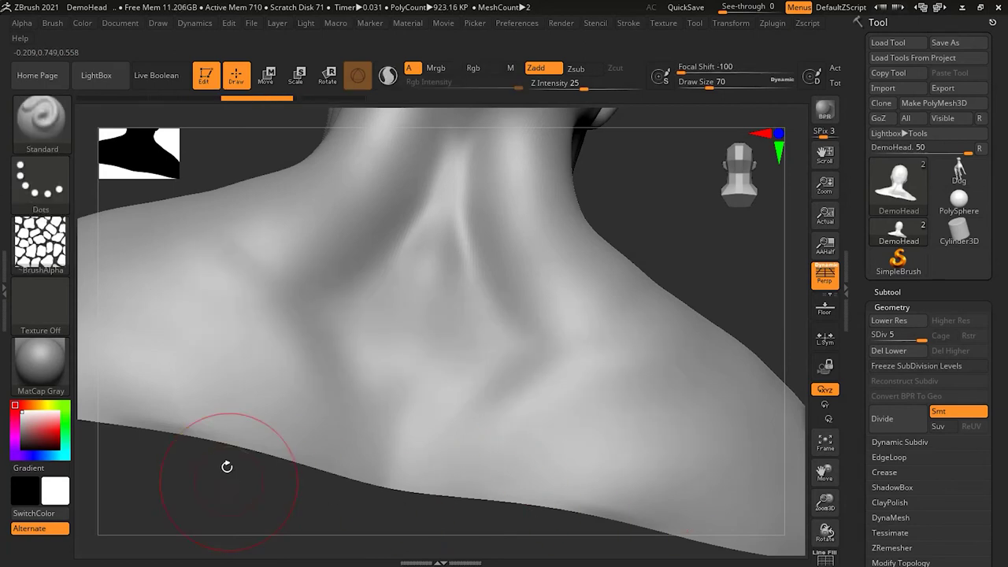
# Step: Choose the DragRect stroke and place a large stone pattern patch on the upper back, left of the neck
pyautogui.click(27, 182)
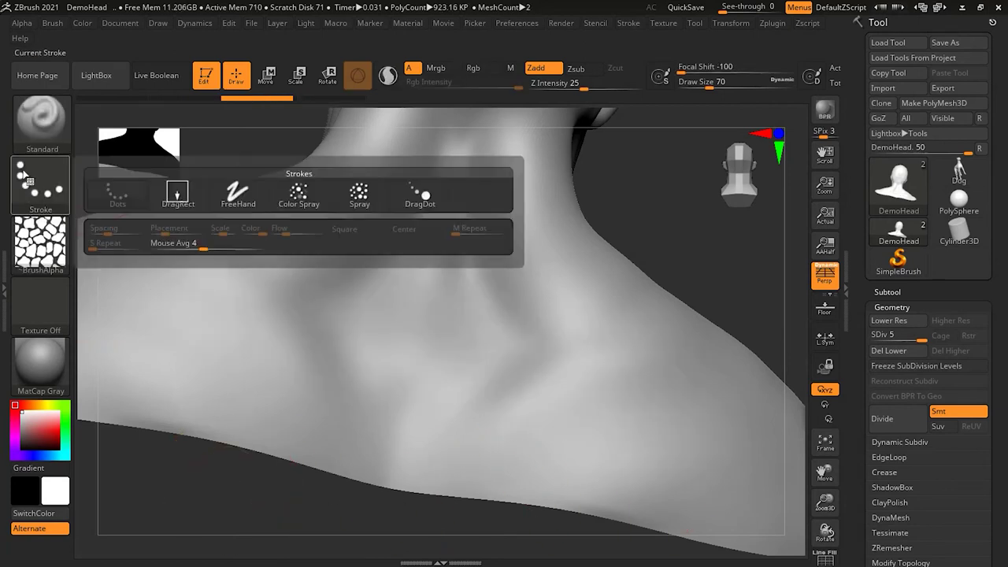
pyautogui.click(179, 197)
pyautogui.moveTo(290, 281)
pyautogui.mouseDown()
pyautogui.moveTo(368, 386)
pyautogui.moveTo(272, 429)
pyautogui.moveTo(234, 419)
pyautogui.mouseUp()
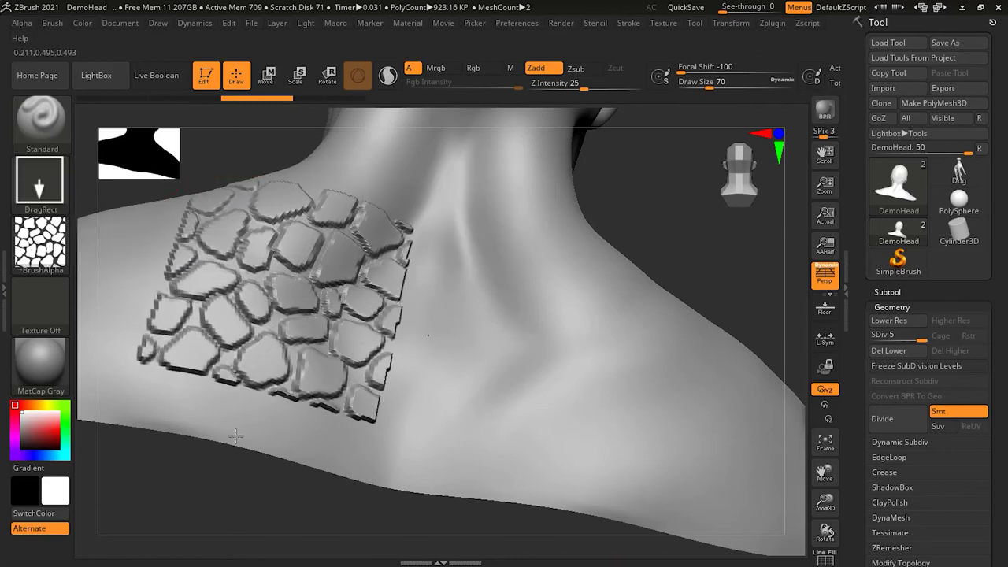
pyautogui.moveTo(647, 242); pyautogui.dragTo(343, 420)
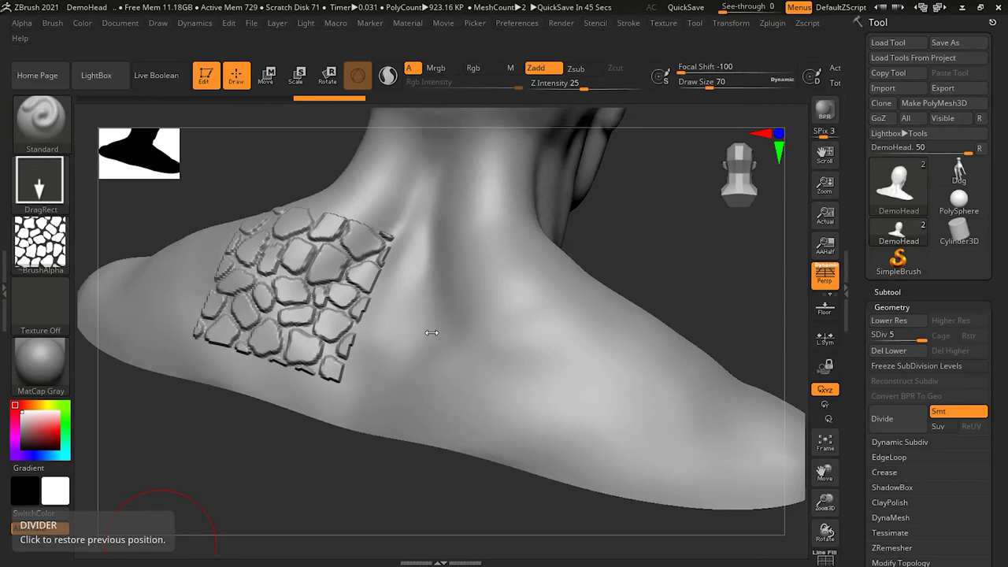
# Step: Look at the image import dialog for alphas and close it without importing anything
pyautogui.click(24, 23)
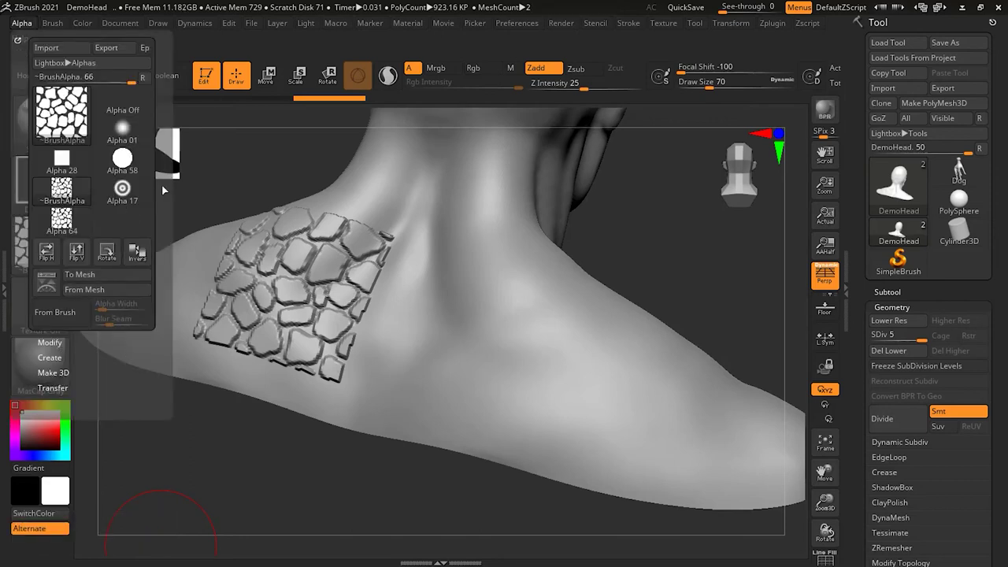
pyautogui.click(60, 49)
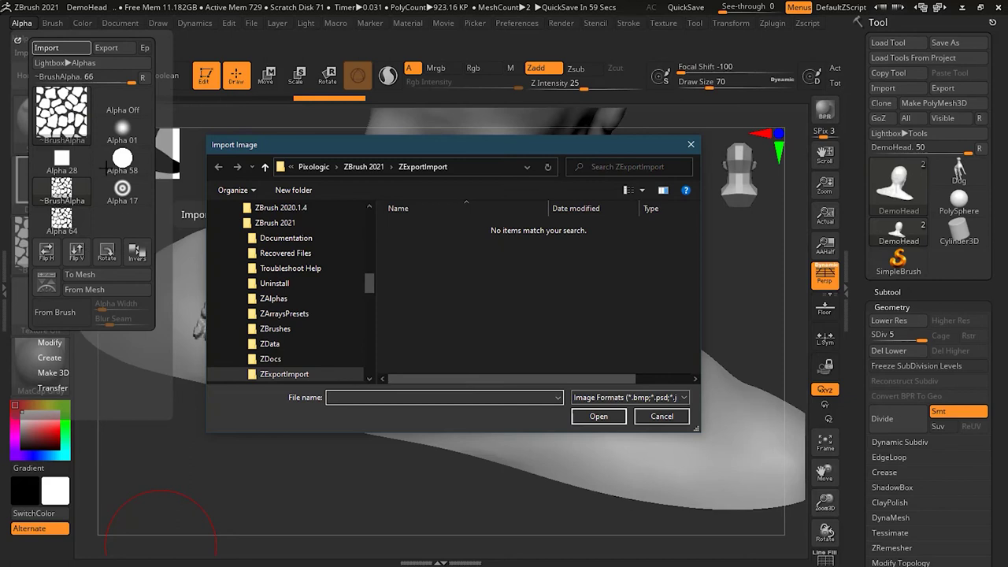
pyautogui.click(662, 416)
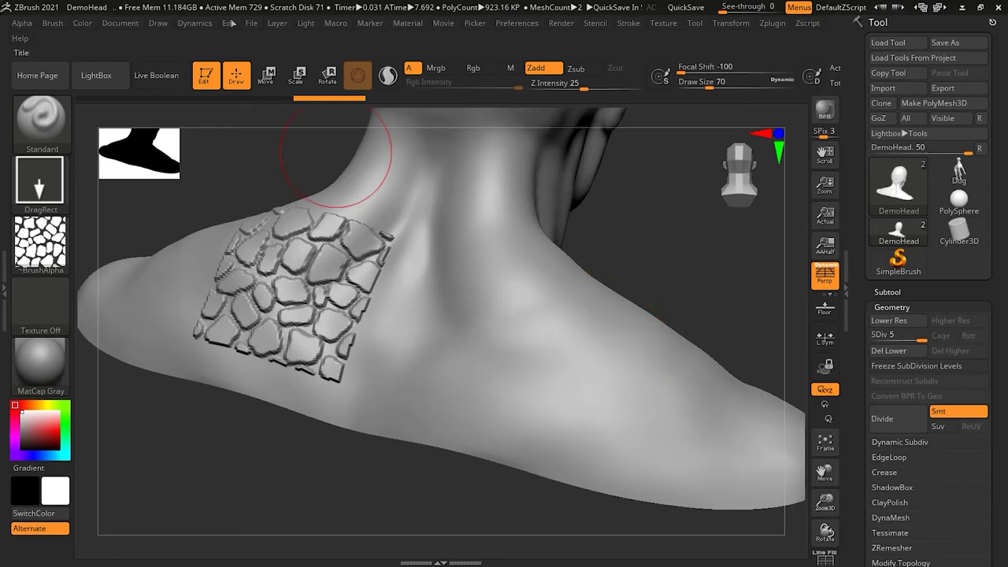
# Step: Expand the stone alpha's Modify settings and set MidValue to 100
pyautogui.click(22, 23)
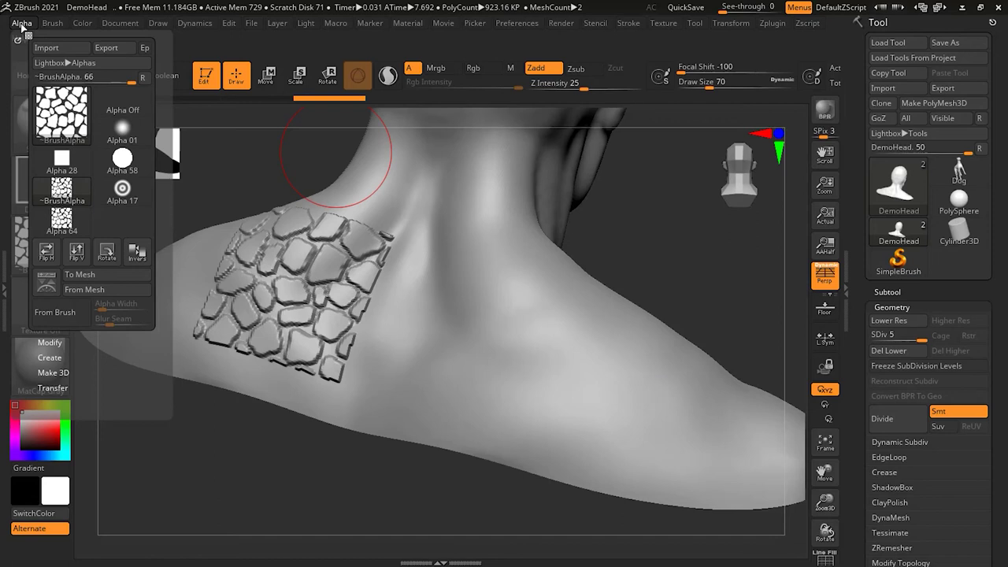
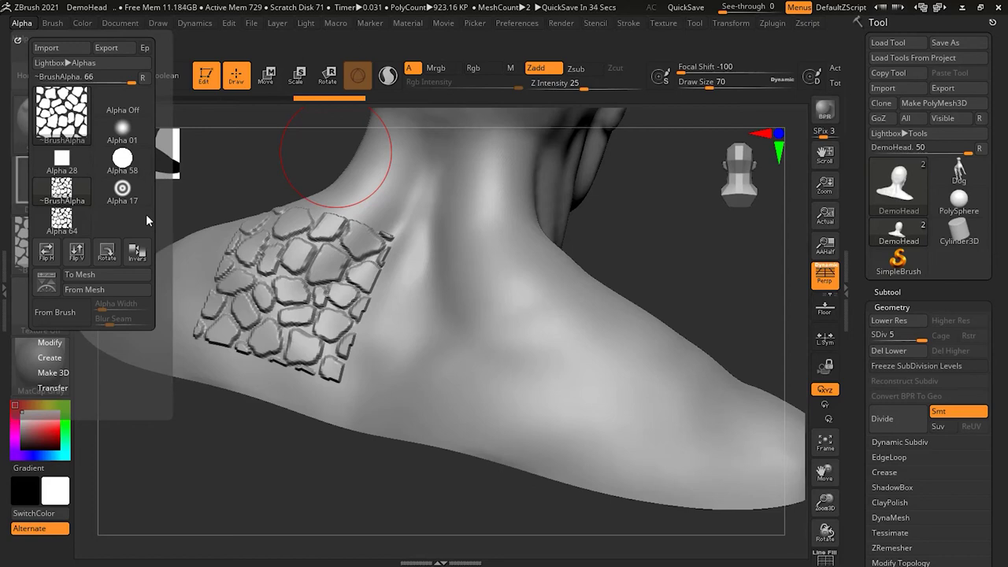
pyautogui.click(60, 344)
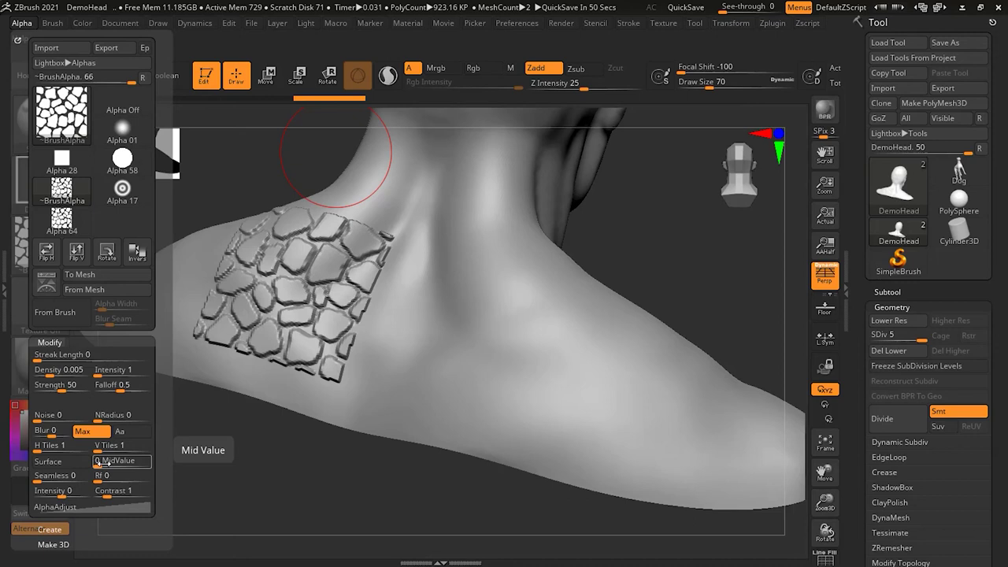
pyautogui.moveTo(52, 254)
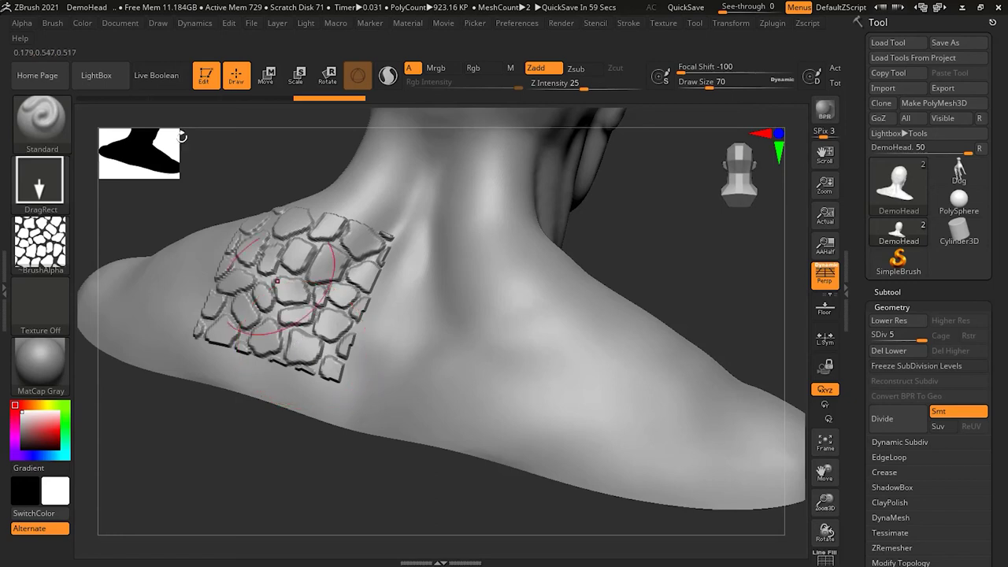
pyautogui.click(22, 24)
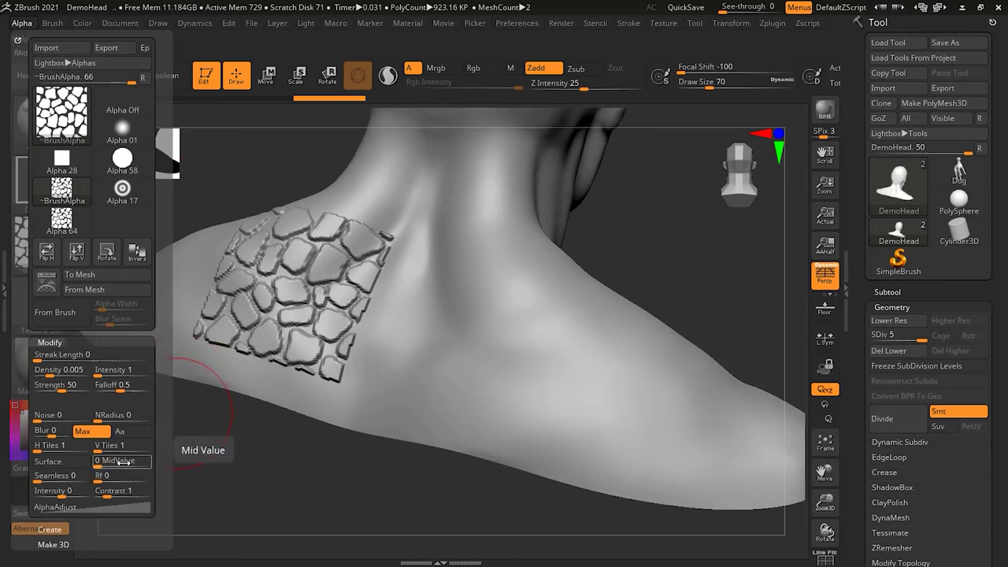
pyautogui.moveTo(101, 464); pyautogui.dragTo(159, 465)
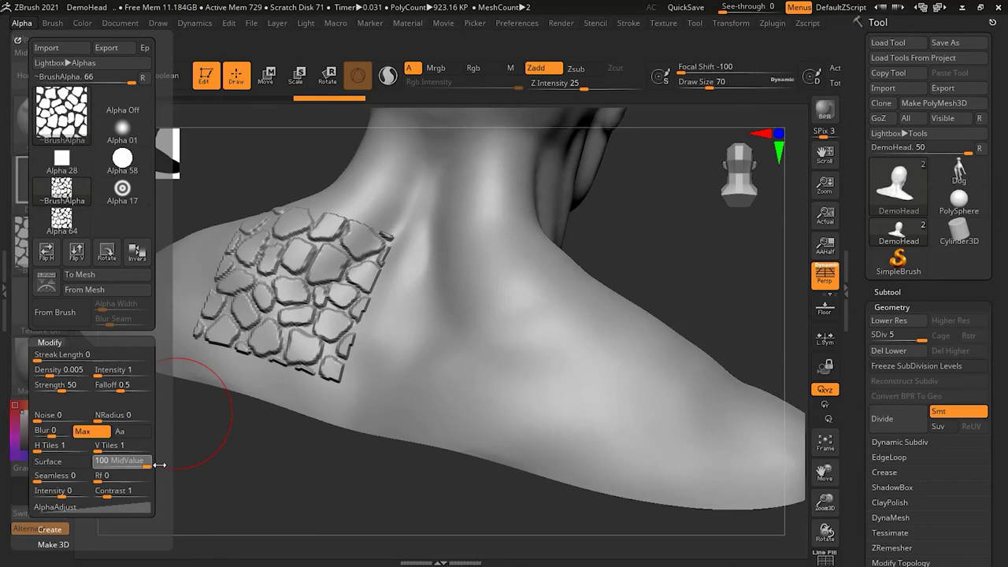
# Step: Place a large stone pattern patch on the middle of the upper back beside the first one and compare both from several angles
pyautogui.moveTo(451, 315)
pyautogui.mouseDown()
pyautogui.moveTo(475, 333)
pyautogui.moveTo(497, 383)
pyautogui.moveTo(493, 420)
pyautogui.moveTo(548, 331)
pyautogui.moveTo(576, 340)
pyautogui.moveTo(556, 332)
pyautogui.moveTo(559, 355)
pyautogui.mouseUp()
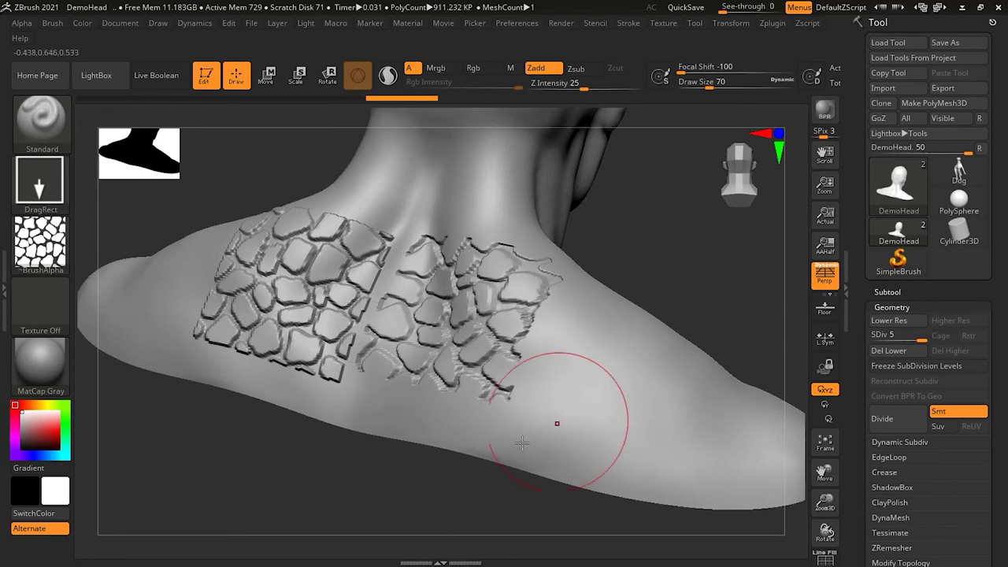
pyautogui.moveTo(370, 472); pyautogui.dragTo(394, 477)
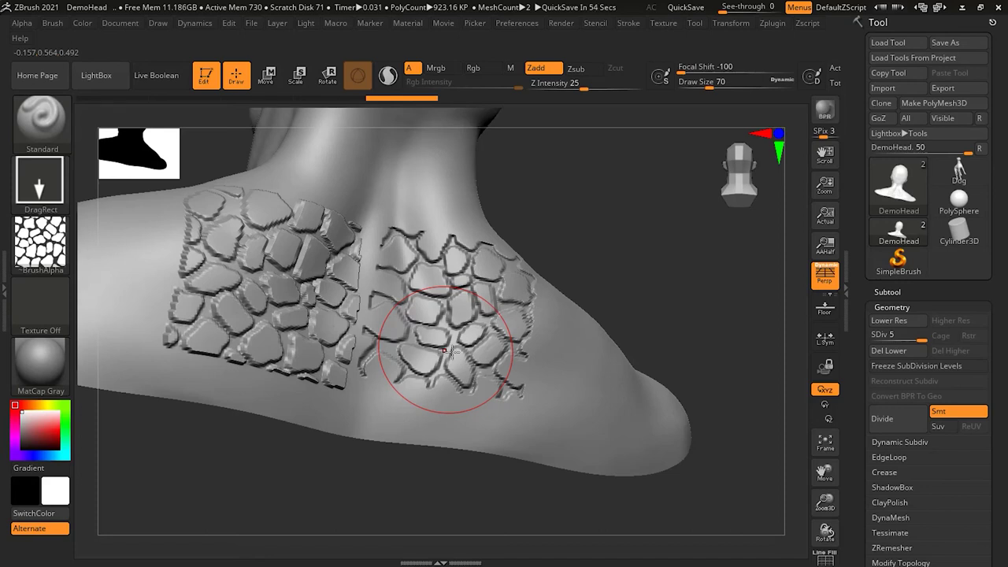
pyautogui.moveTo(590, 229); pyautogui.dragTo(546, 380)
pyautogui.moveTo(460, 311)
pyautogui.mouseDown()
pyautogui.moveTo(425, 361)
pyautogui.moveTo(404, 319)
pyautogui.moveTo(455, 303)
pyautogui.moveTo(414, 291)
pyautogui.moveTo(464, 307)
pyautogui.mouseUp()
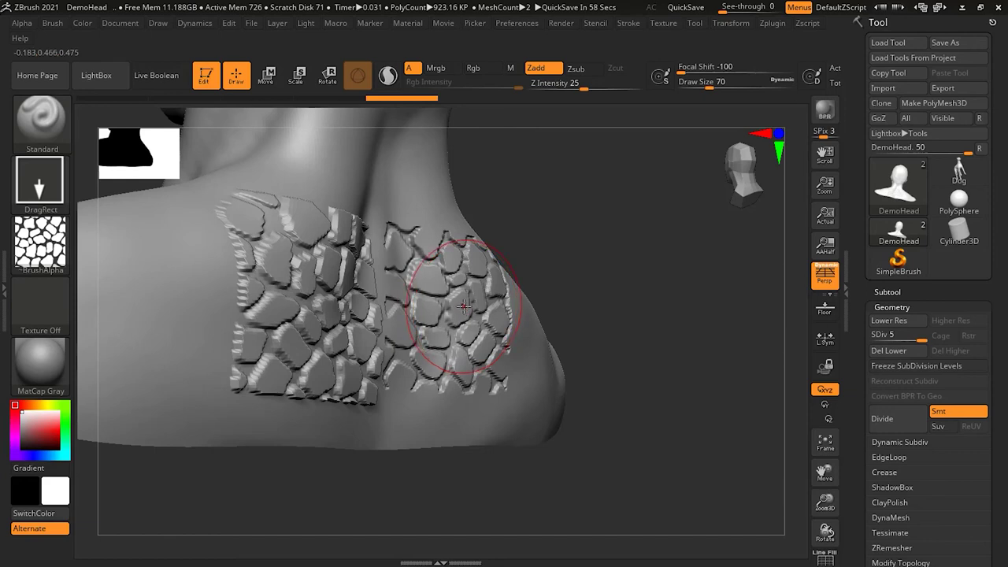
pyautogui.moveTo(464, 307); pyautogui.dragTo(463, 307)
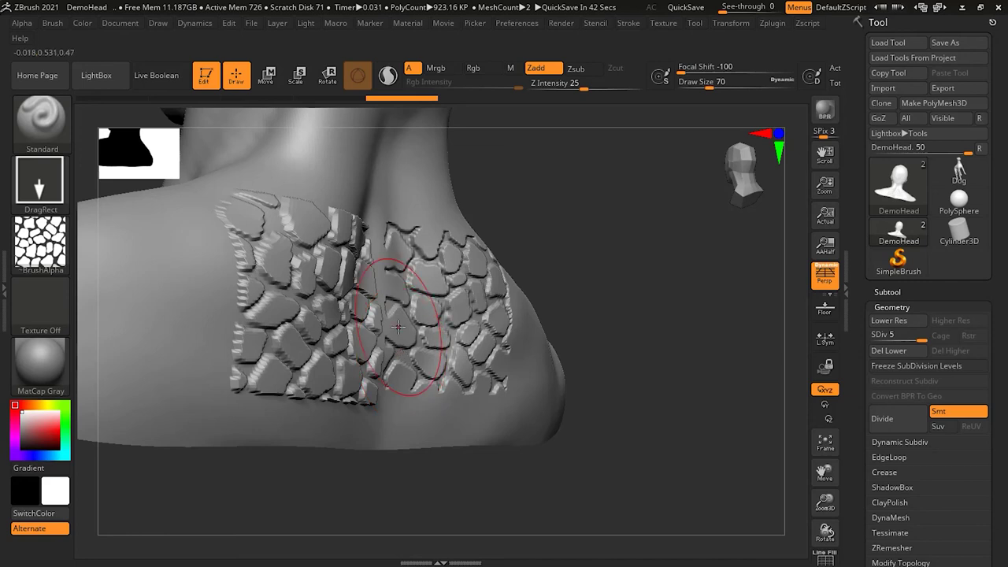
pyautogui.moveTo(639, 295)
pyautogui.mouseDown()
pyautogui.moveTo(679, 294)
pyautogui.moveTo(654, 268)
pyautogui.mouseUp()
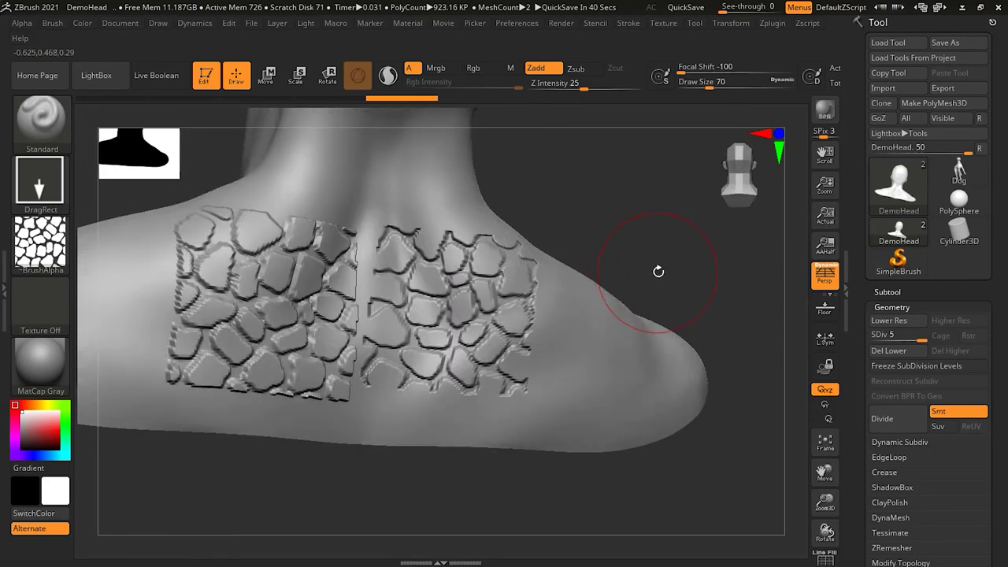
# Step: Lower the stone alpha's MidValue to around the middle of its range
pyautogui.click(52, 23)
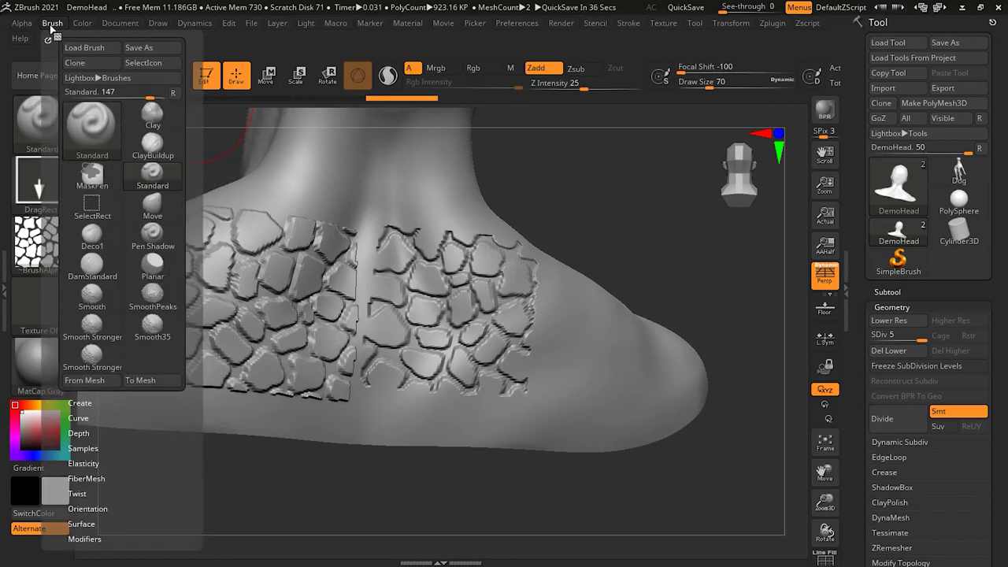
pyautogui.click(21, 23)
pyautogui.moveTo(140, 465); pyautogui.dragTo(129, 464)
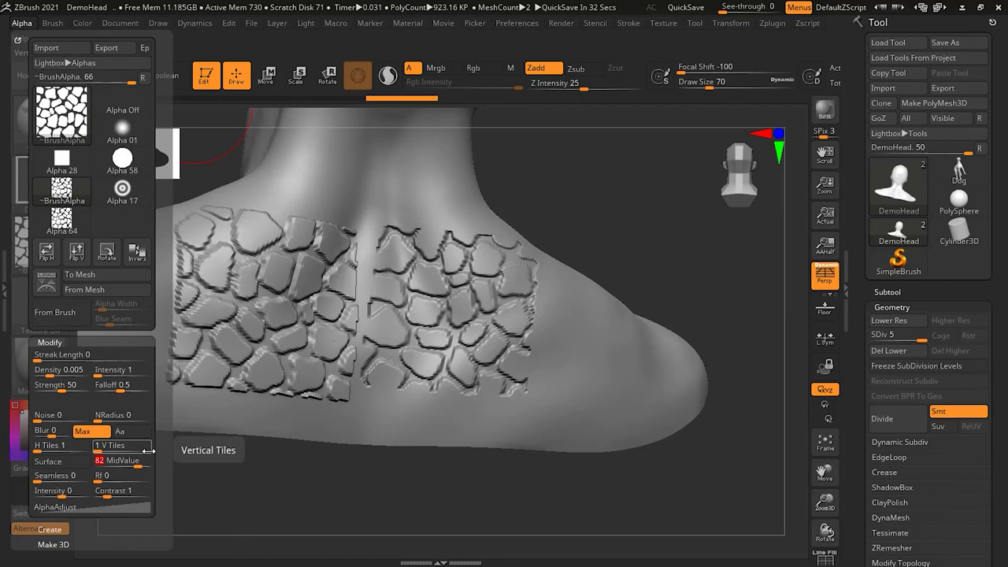
pyautogui.moveTo(138, 465); pyautogui.dragTo(122, 465)
# Step: Place two smaller stone pattern patches, one on the back of each shoulder
pyautogui.moveTo(650, 270); pyautogui.dragTo(581, 384)
pyautogui.moveTo(569, 425); pyautogui.dragTo(541, 494)
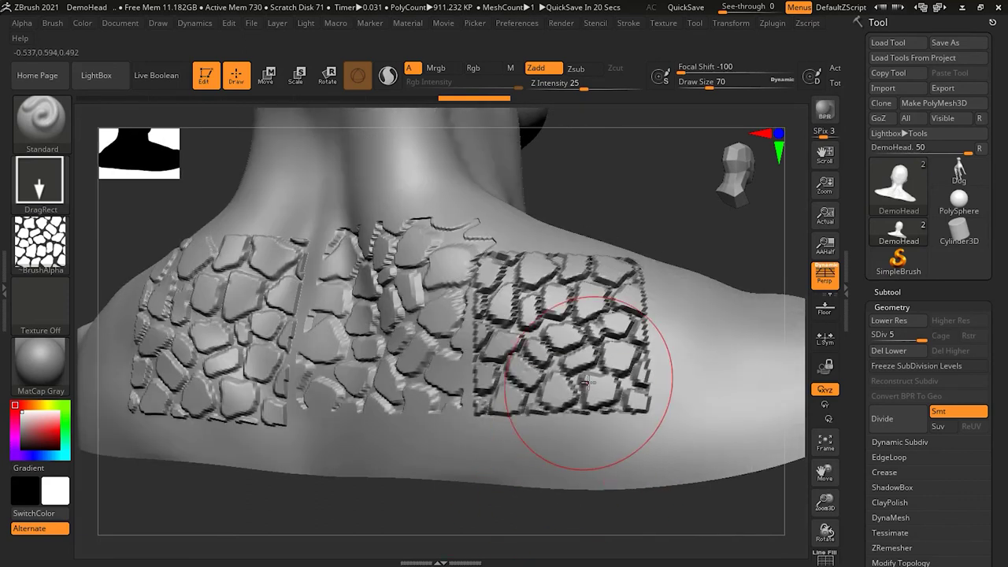
pyautogui.moveTo(494, 501); pyautogui.dragTo(503, 492)
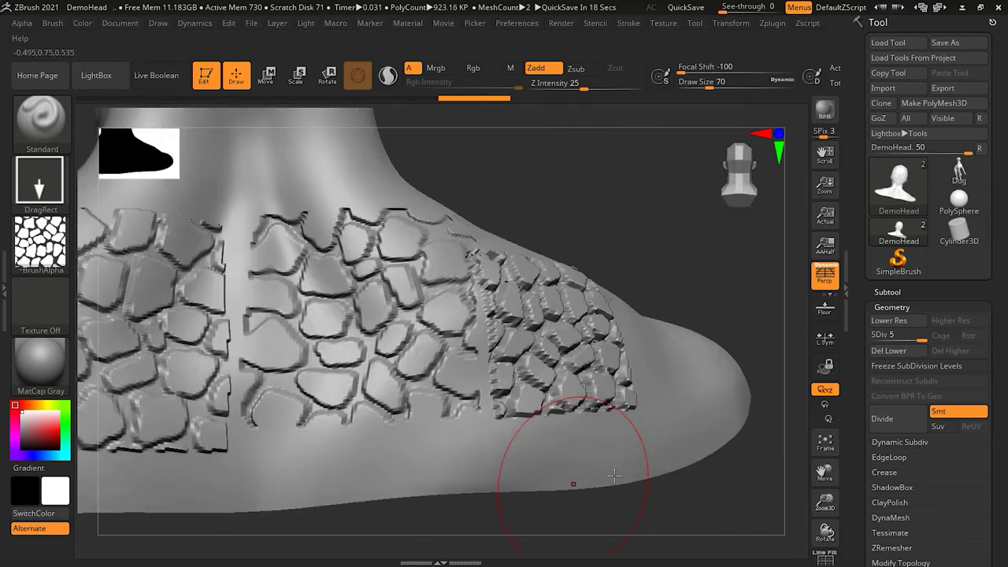
pyautogui.moveTo(675, 472); pyautogui.dragTo(596, 477)
pyautogui.moveTo(180, 354); pyautogui.dragTo(189, 404)
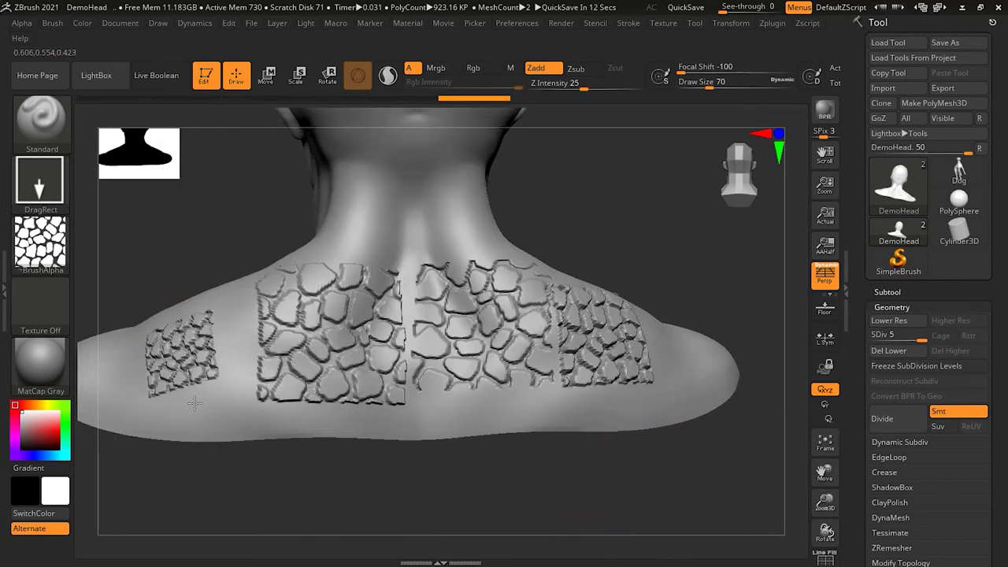
pyautogui.moveTo(285, 468); pyautogui.dragTo(391, 472)
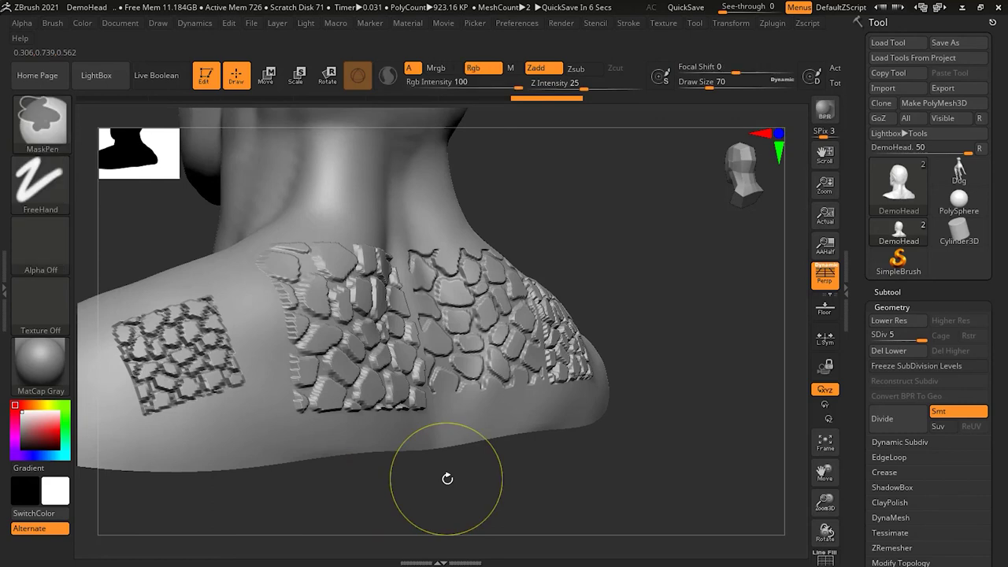
# Step: Undo all the DragRect stone patches on the upper back and shoulders
pyautogui.hotkey('ctrl', 'z')
pyautogui.hotkey('ctrl', 'z')
pyautogui.hotkey('ctrl', 'z')
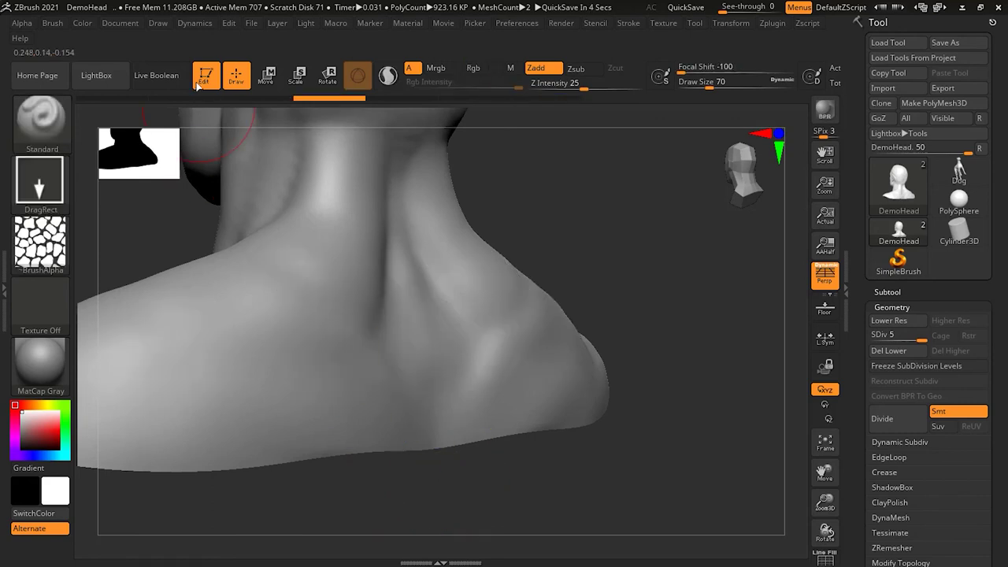
pyautogui.click(23, 29)
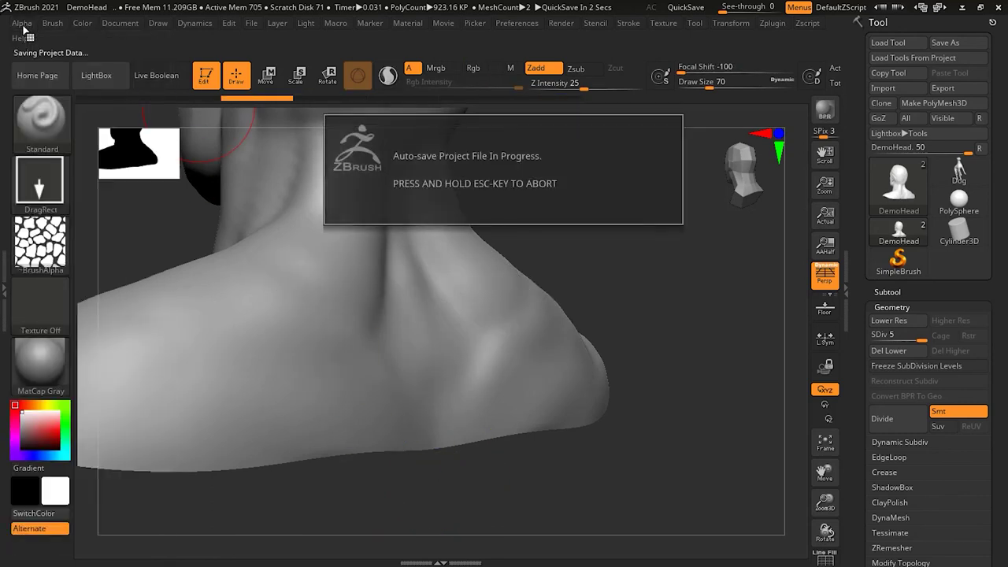
pyautogui.click(23, 28)
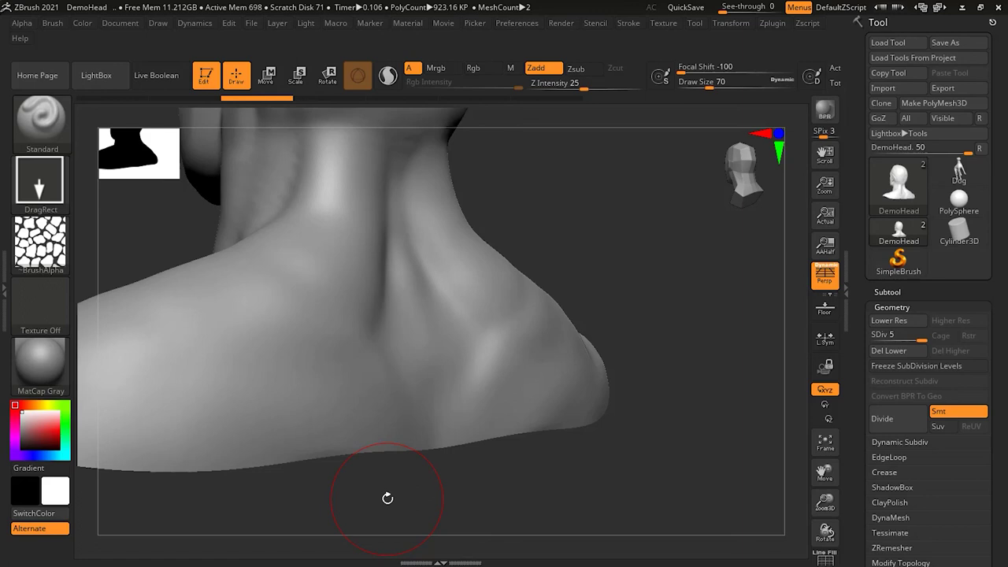
pyautogui.moveTo(387, 498)
pyautogui.mouseDown()
pyautogui.moveTo(488, 481)
pyautogui.moveTo(326, 486)
pyautogui.moveTo(412, 490)
pyautogui.moveTo(475, 344)
pyautogui.moveTo(747, 368)
pyautogui.moveTo(524, 286)
pyautogui.moveTo(688, 300)
pyautogui.moveTo(617, 320)
pyautogui.moveTo(621, 351)
pyautogui.moveTo(655, 351)
pyautogui.mouseUp()
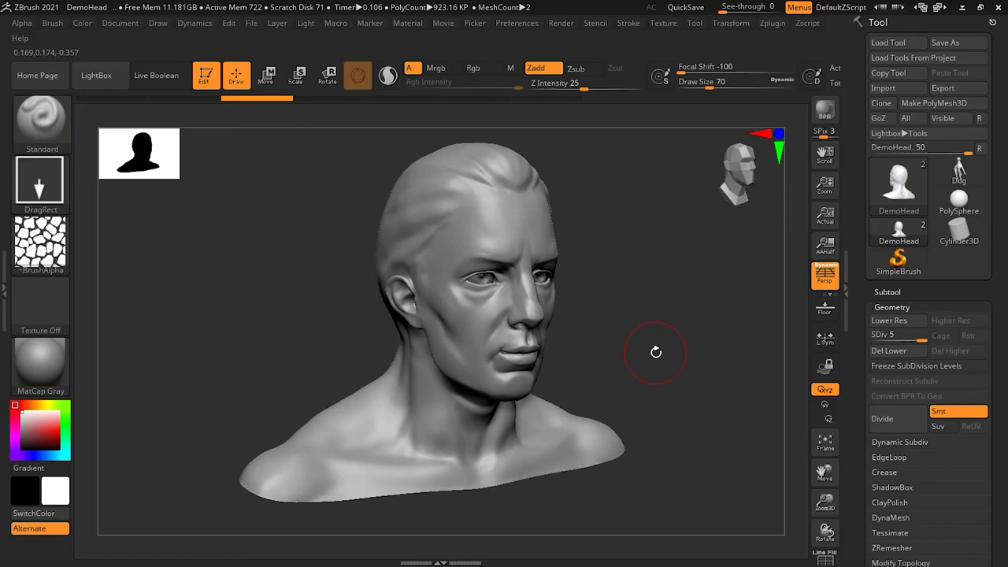